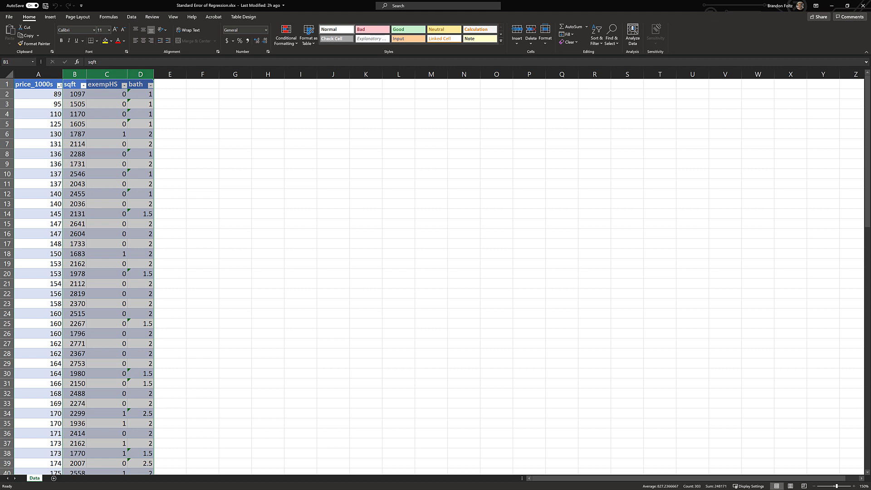
Start a Regression analysis from the Data Analysis tools.
left_click(203, 84)
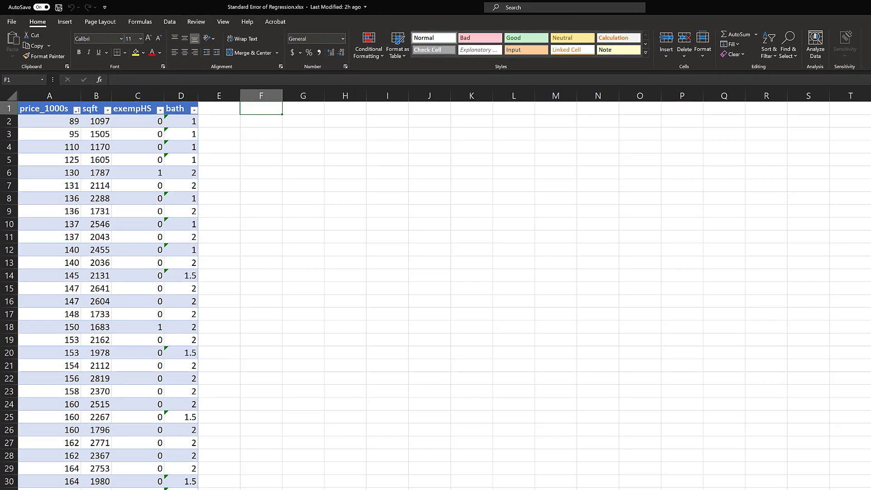
left_click(131, 17)
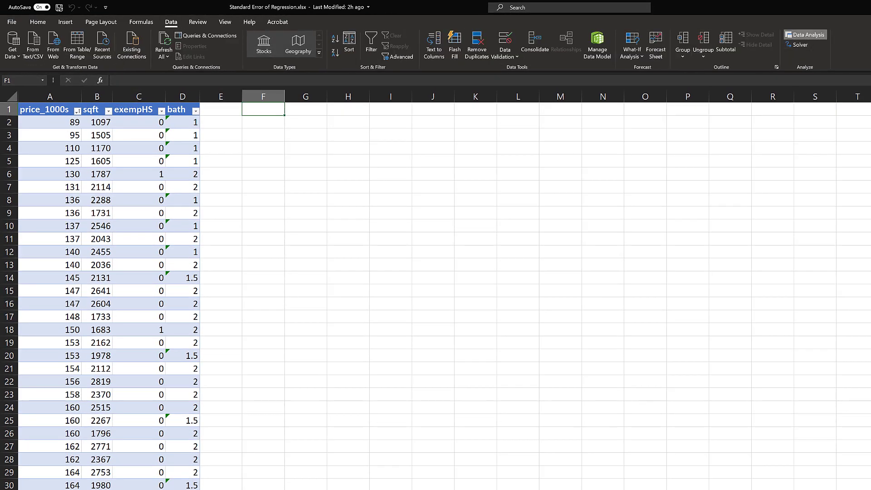
left_click(805, 35)
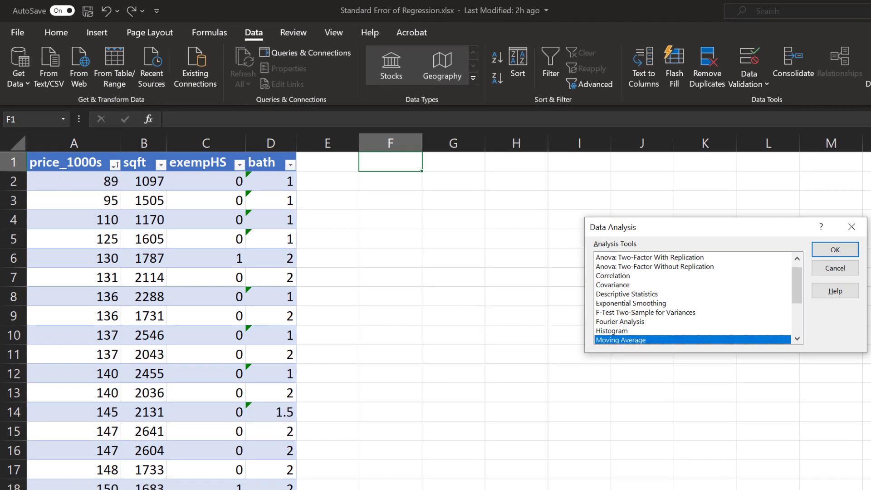
scroll(719, 310, "down", 3)
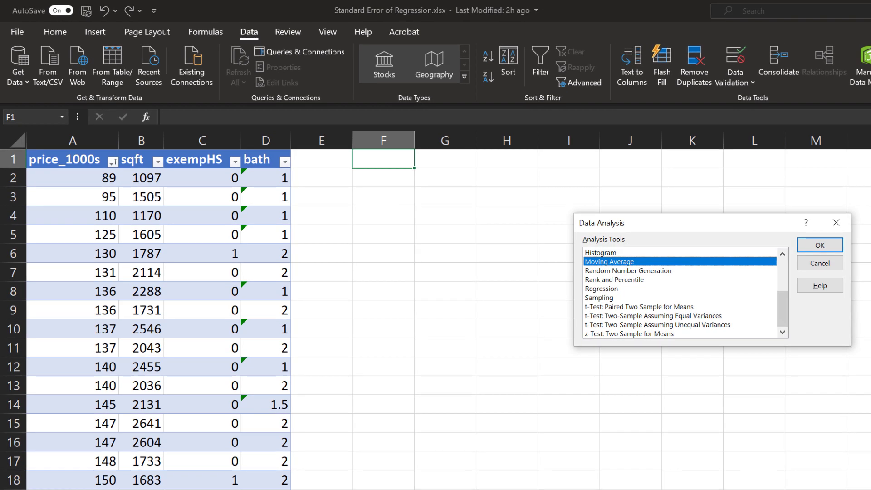
left_click(601, 289)
key("Return")
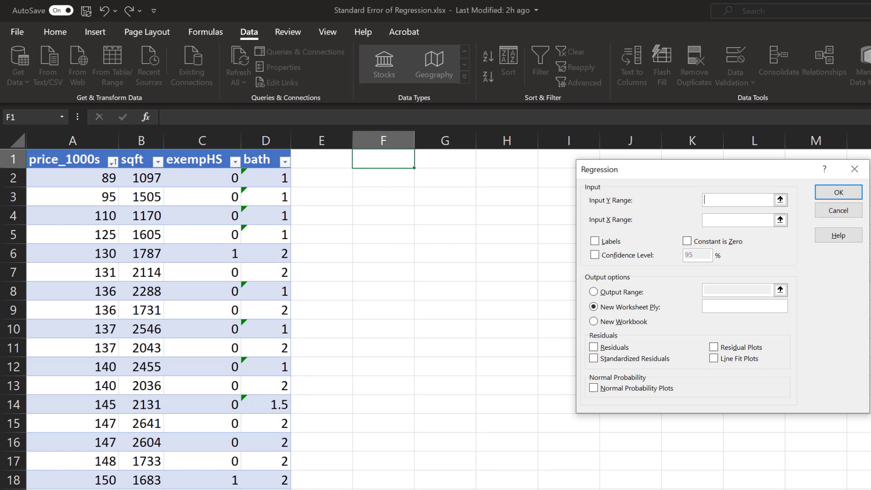
Set the regression's Input Y Range to the price_1000s column including its header, $A$1:$A$101.
left_click(73, 159)
key("ctrl+shift+Down")
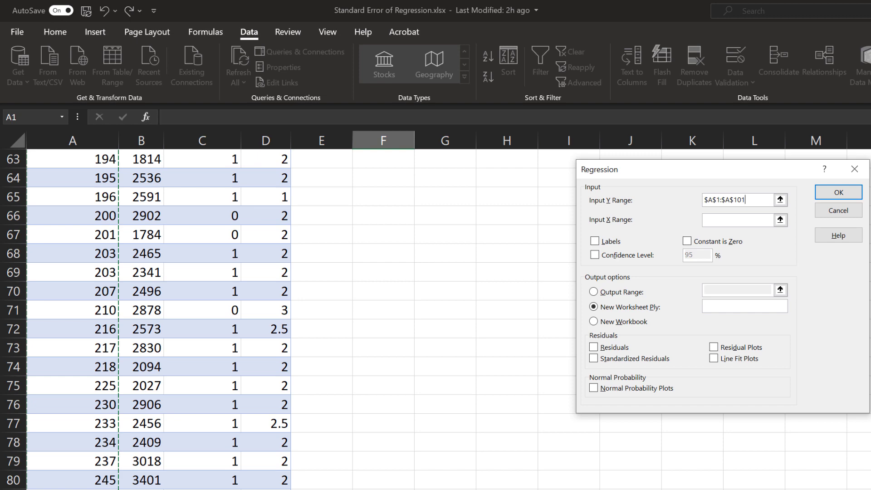
scroll(159, 319, "up", 5)
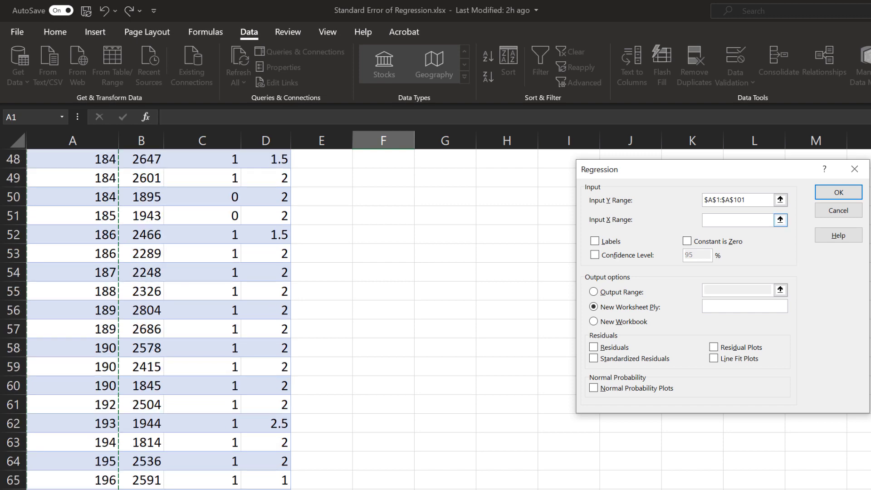
Set the regression's Input X Range to the sqft, exempHS and bath columns with headers, $B$1:$D$101.
left_click(737, 219)
scroll(159, 319, "up", 8)
scroll(159, 317, "up", 8)
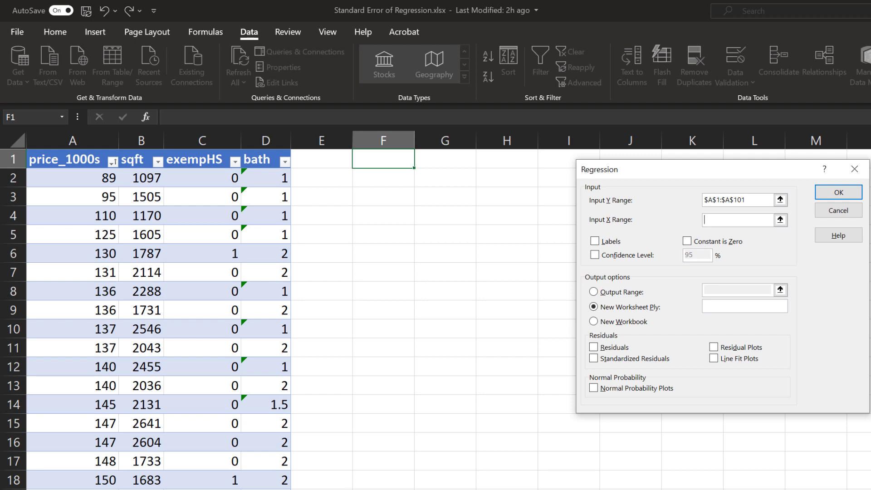
left_click(141, 158)
key("ctrl+shift+Right")
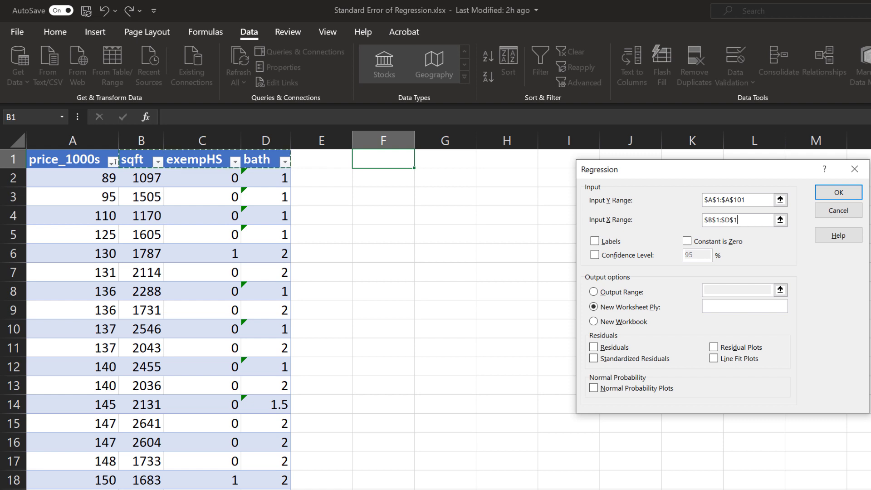
key("ctrl+shift+Down")
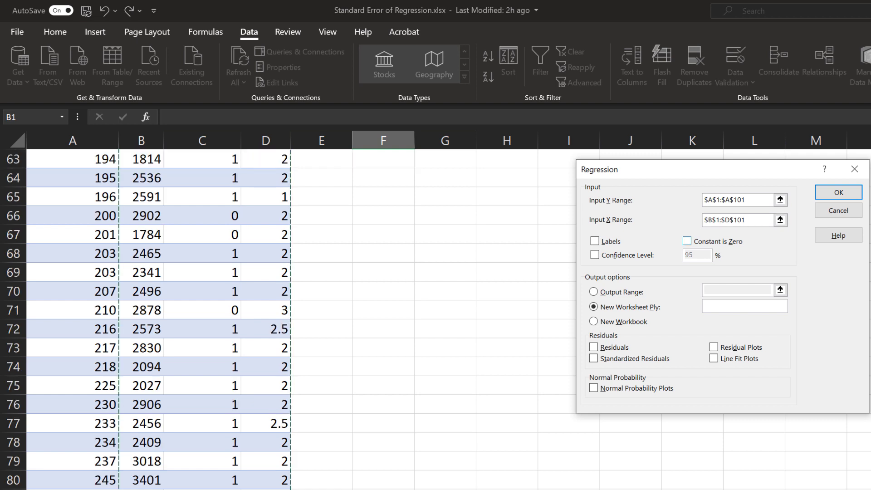
Enable Labels and Residuals, and run the regression with output to a new worksheet.
left_click(595, 241)
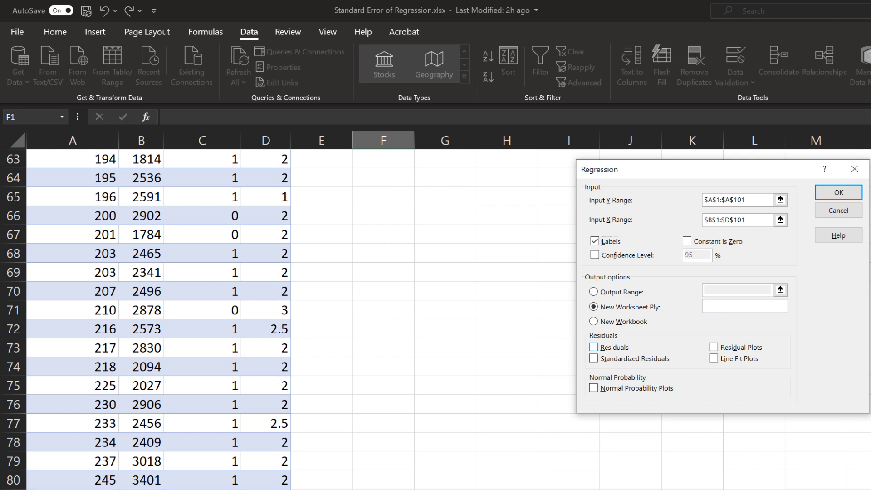
left_click(594, 347)
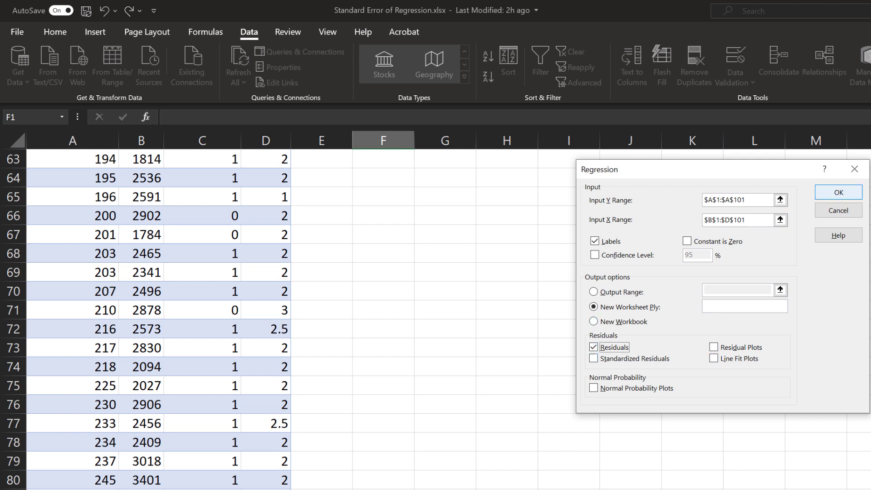
left_click(839, 192)
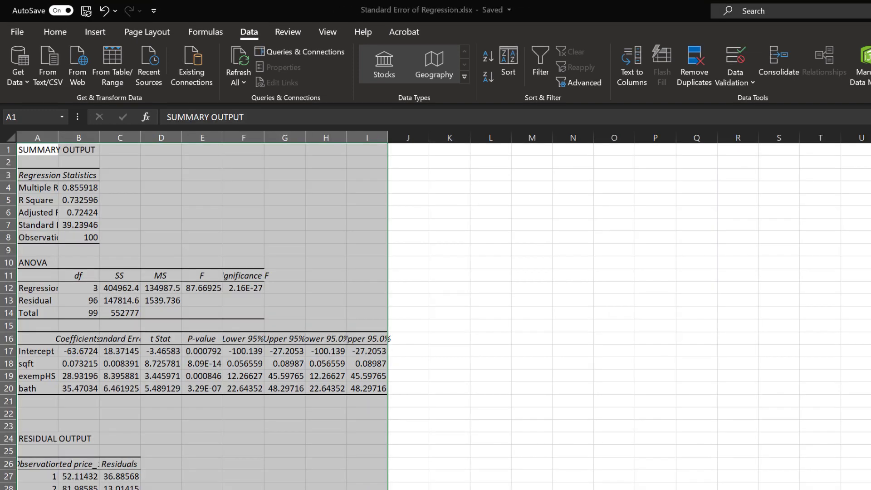
Auto-fit the widths of columns A, B and C in the regression output and clear the full-output selection.
double_click(58, 137)
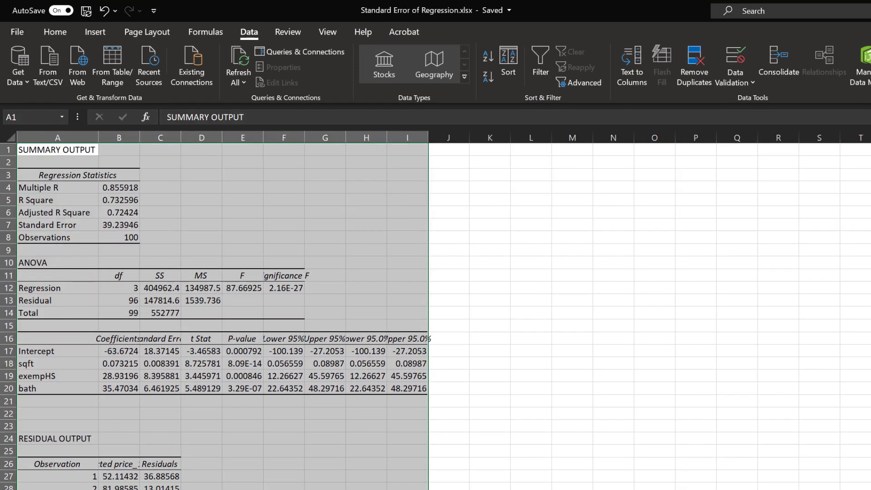
double_click(139, 138)
double_click(233, 138)
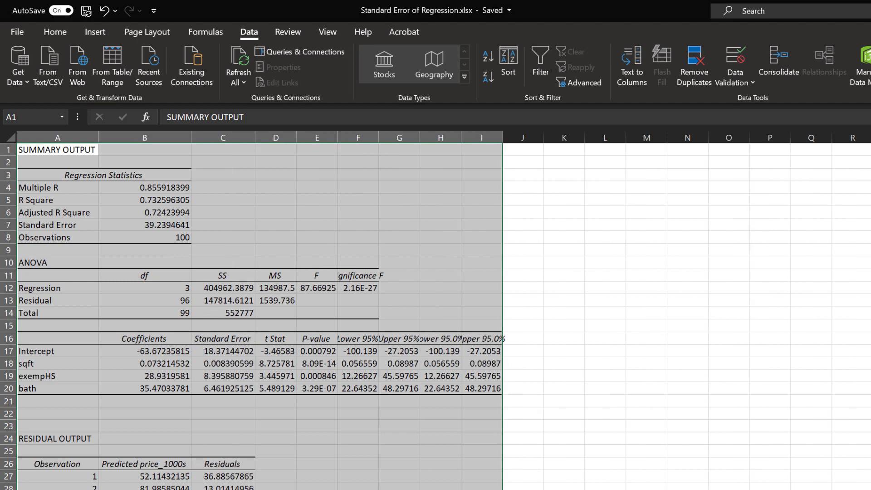
left_click(357, 275)
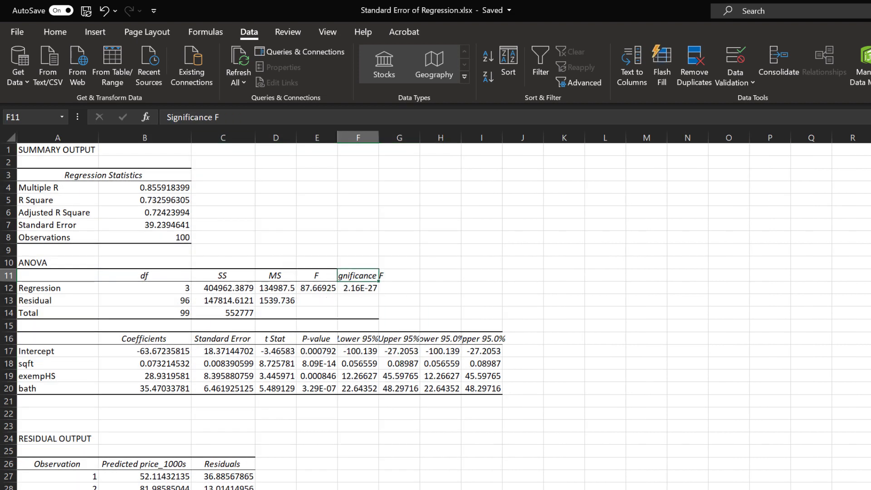
Label the Standard Error value in the Regression Statistics table by entering RMSE in cell C7.
scroll(436, 310, "up", 3)
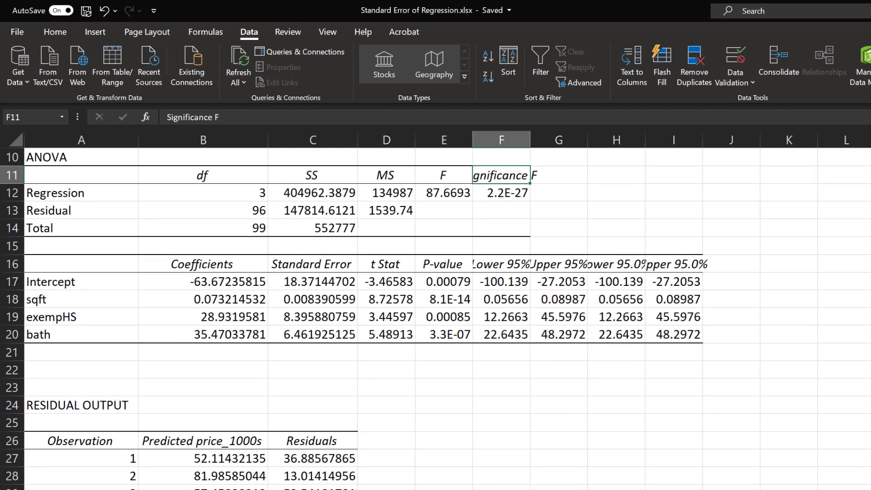
scroll(436, 310, "up", 1)
scroll(436, 311, "up", 4)
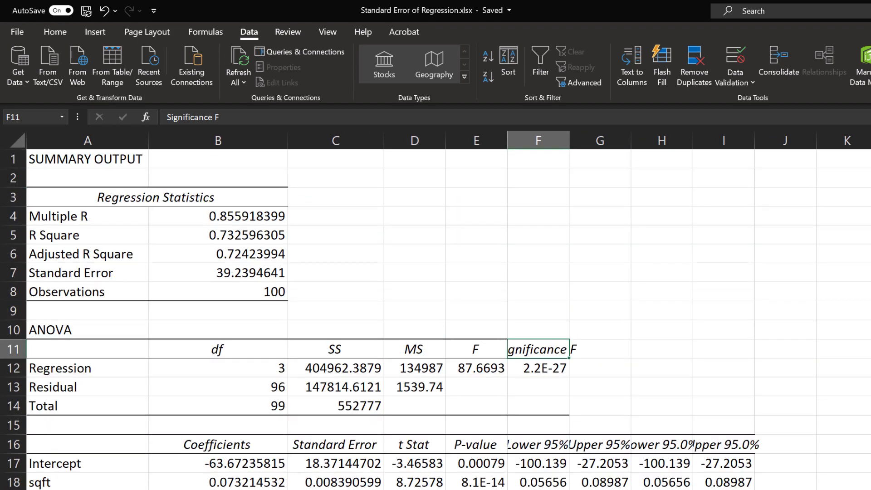
left_click_drag(87, 273, 218, 273)
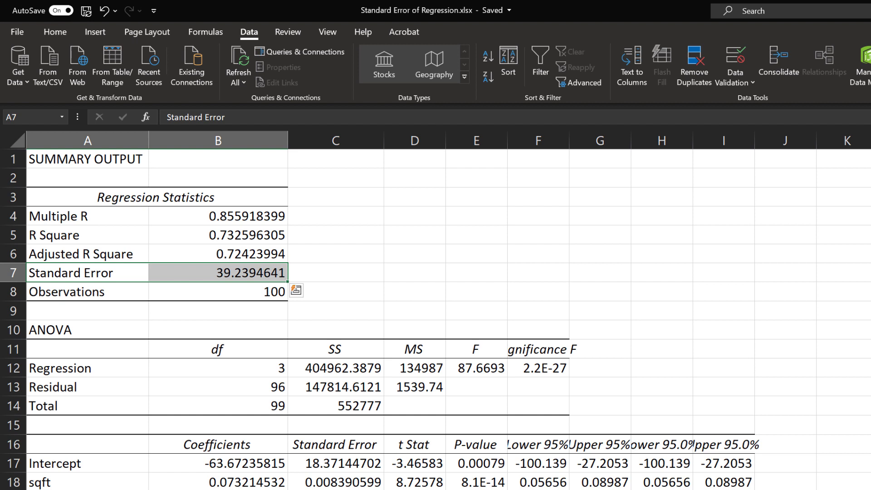
left_click(335, 273)
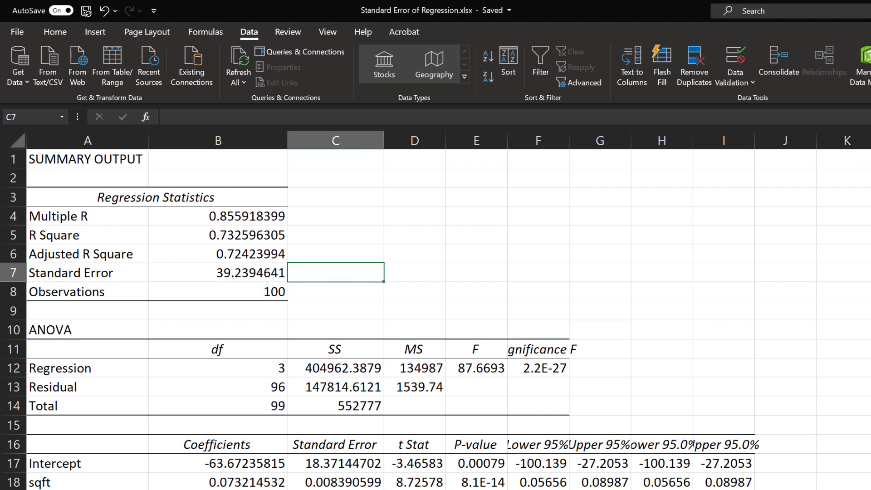
type("RMSE")
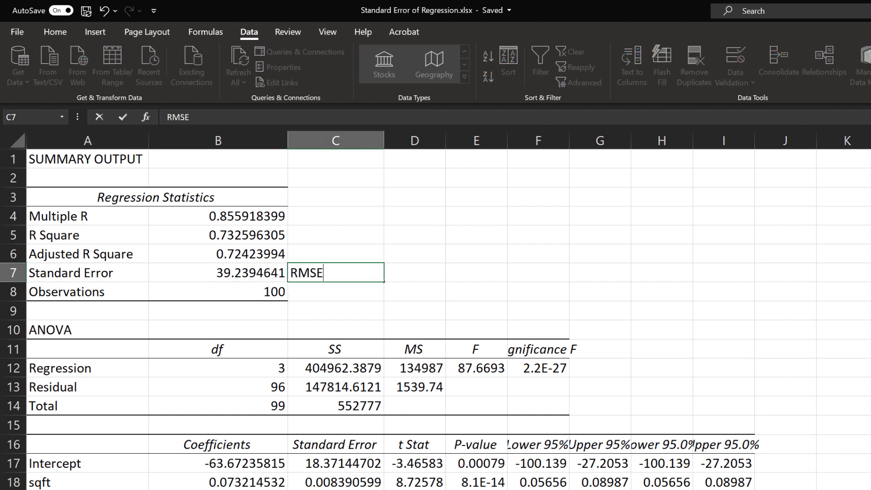
key("Return")
left_click(336, 273)
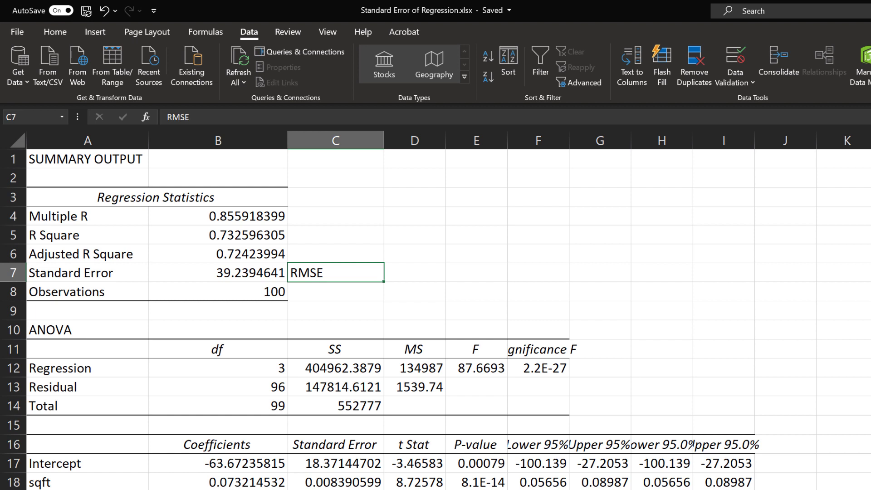
left_click(217, 272)
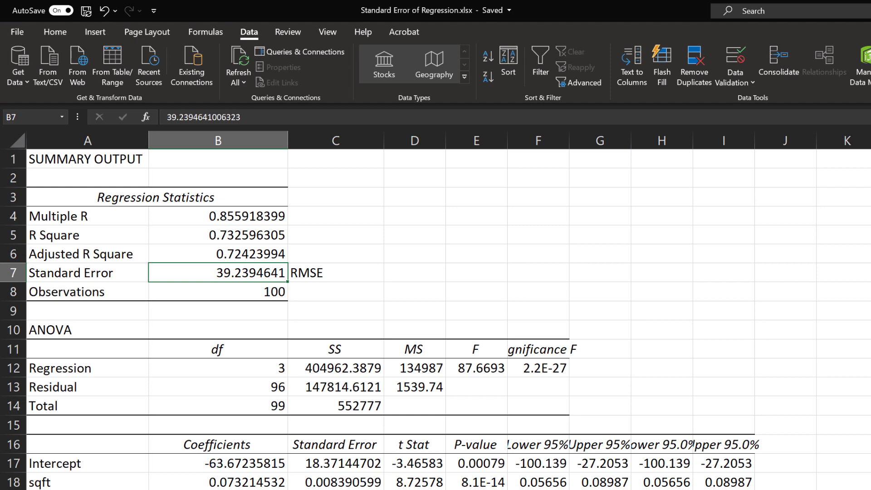
Add the header RES^2 in cell D26, beside the Residuals column of the residual output.
scroll(436, 320, "down", 7)
scroll(435, 320, "up", 2)
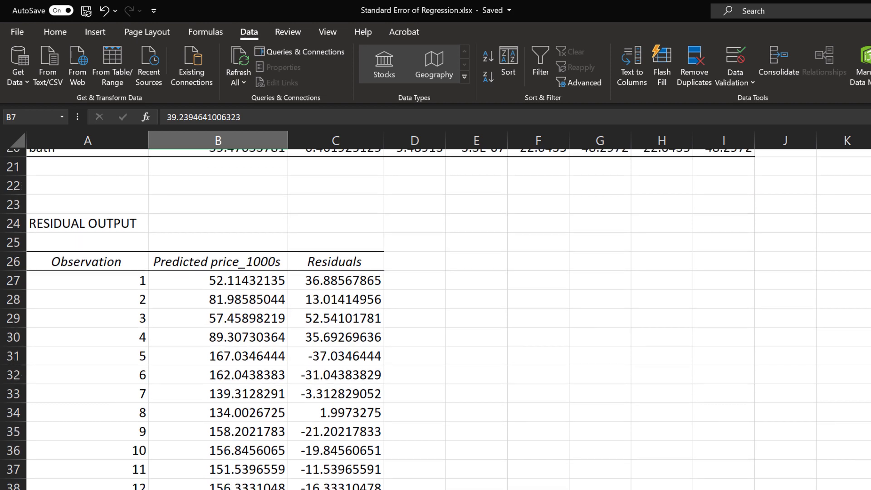
left_click(414, 349)
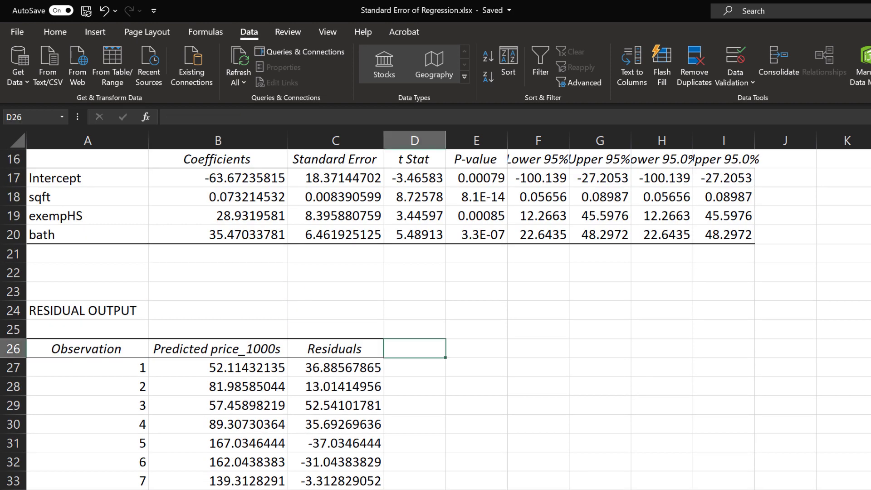
type("RES")
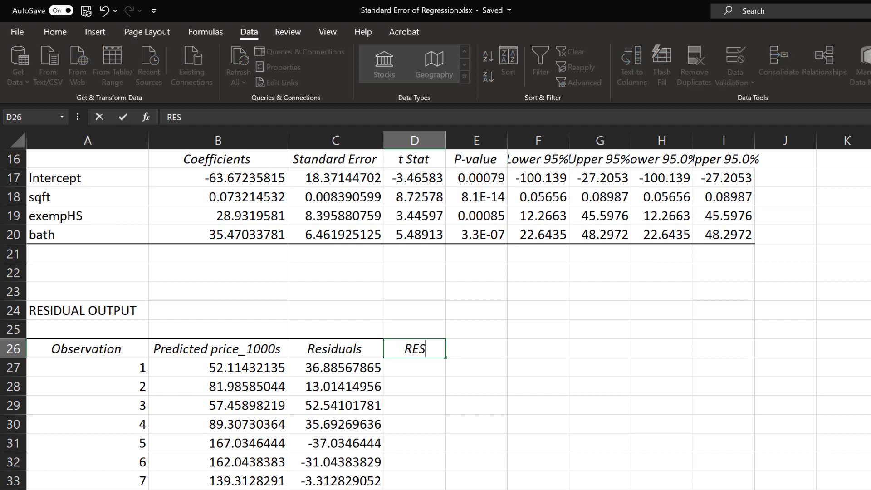
type("^2")
key("Return")
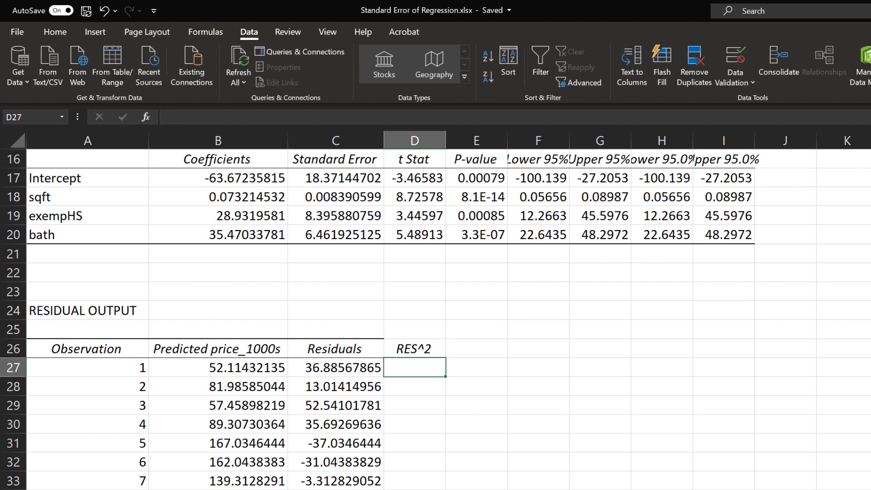
Enter the formula =C27^2 in cell D27 to square the first residual.
type("=")
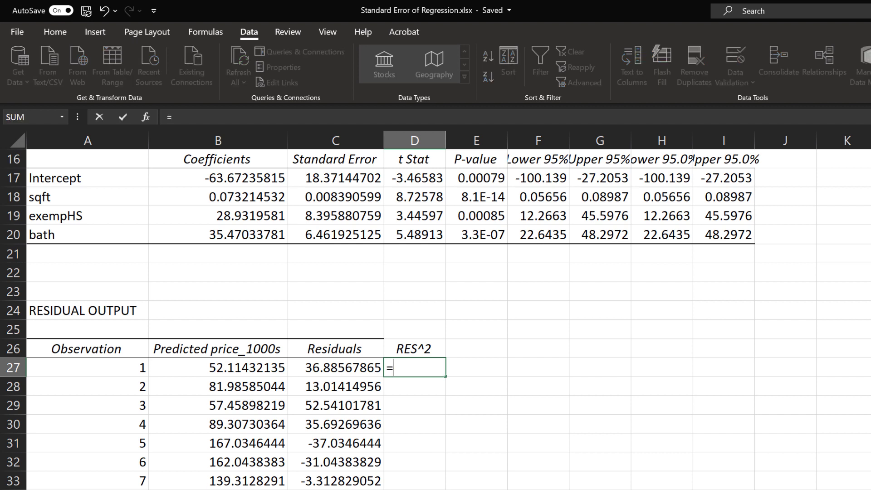
key("Left")
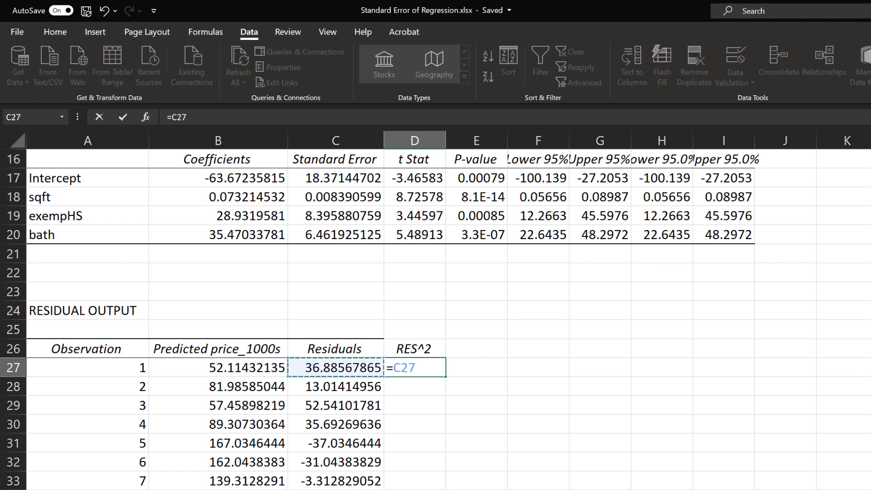
type("^2")
key("Return")
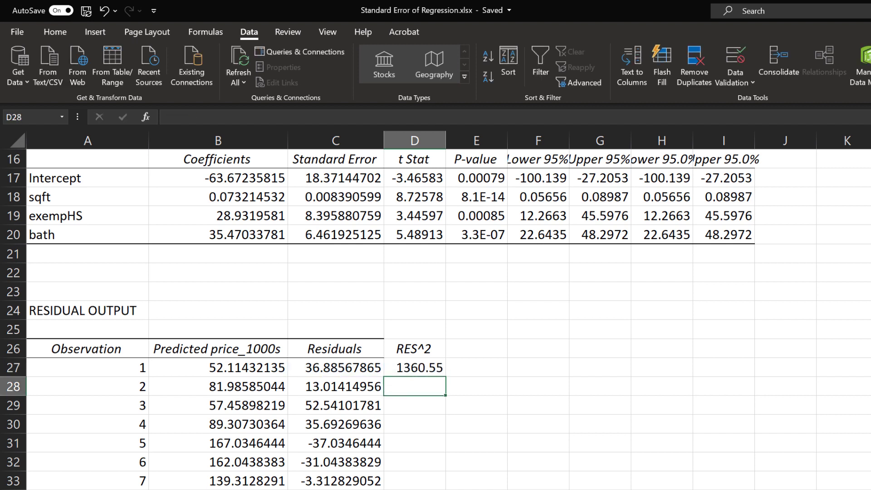
Fill the squared-residual formula from D27 down through all observations and review the filled column.
left_click(414, 367)
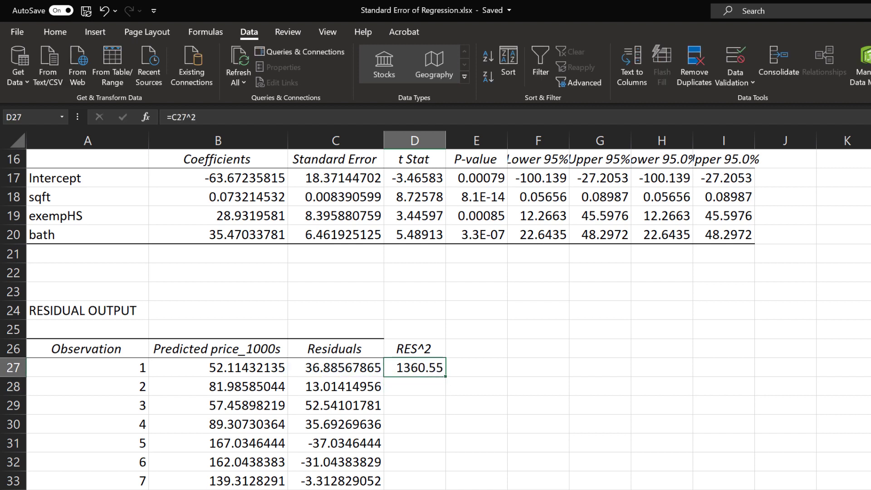
double_click(445, 376)
scroll(436, 318, "down", 10)
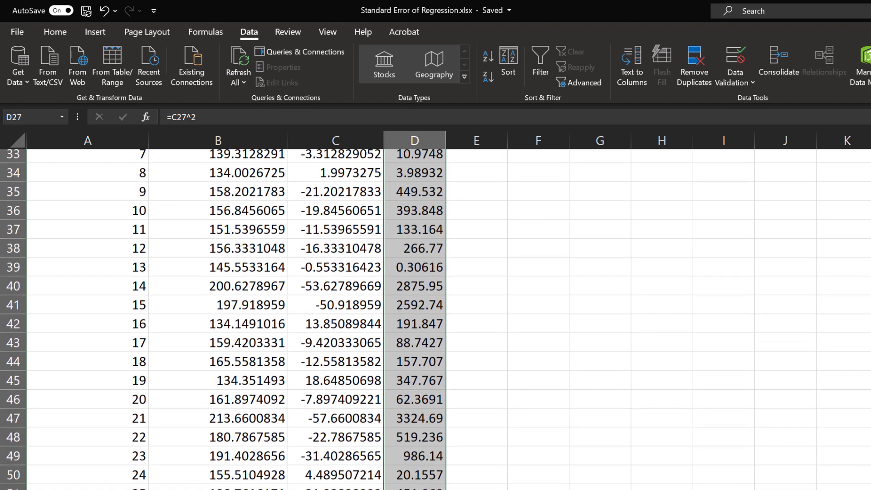
scroll(436, 318, "up", 10)
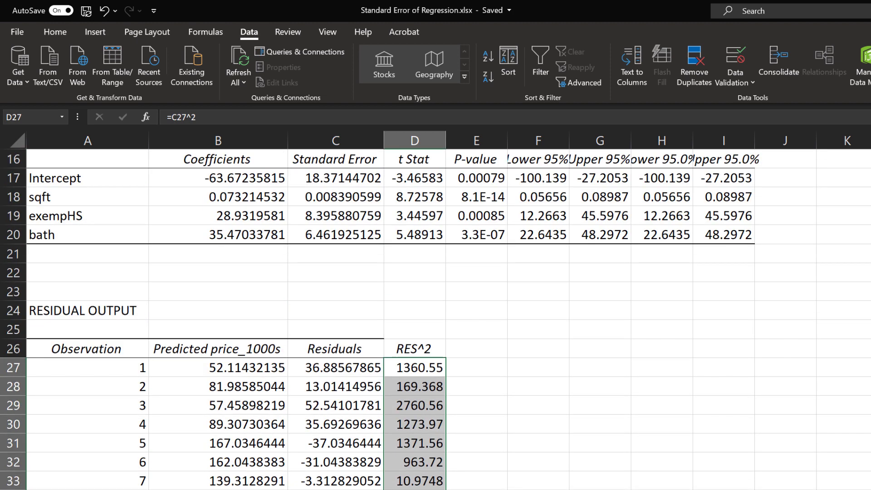
left_click(415, 424)
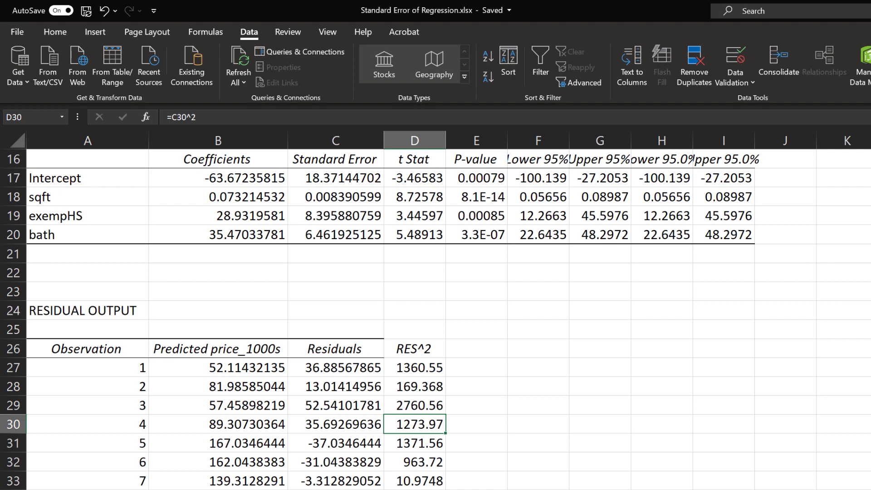
scroll(436, 318, "down", 15)
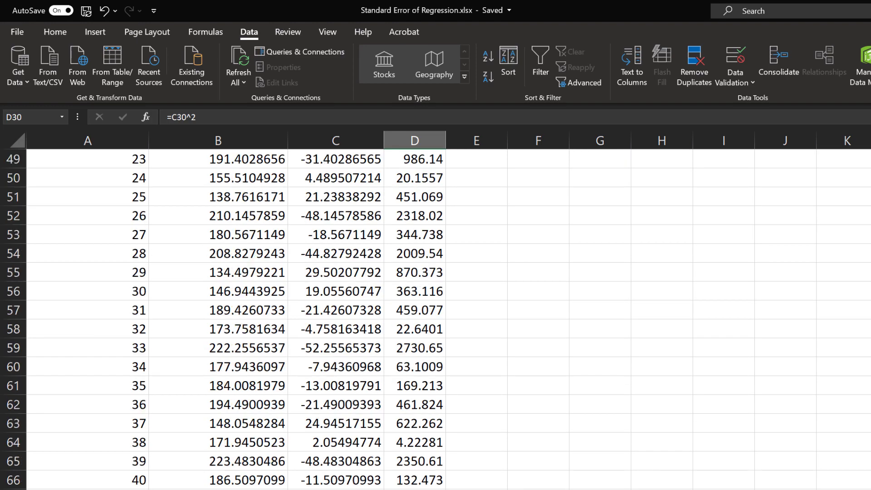
Total the squared residuals in cell D127 with the formula =SUM(D27:D126).
scroll(436, 318, "down", 18)
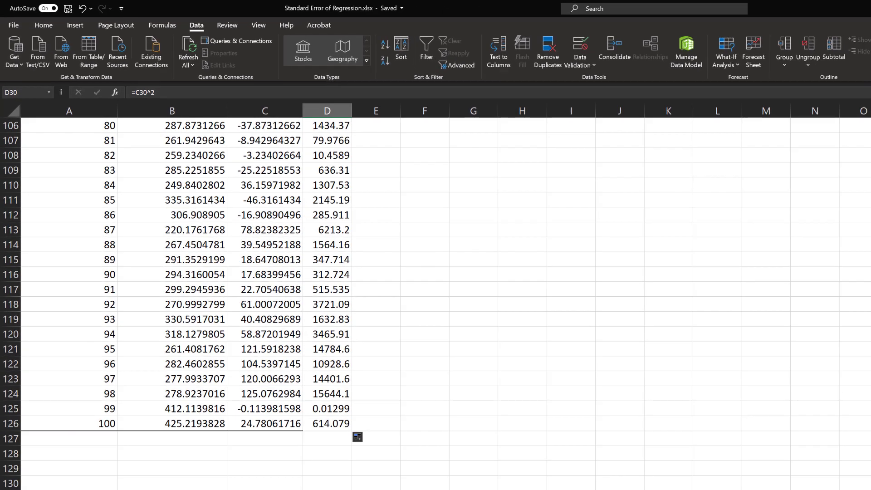
left_click(327, 439)
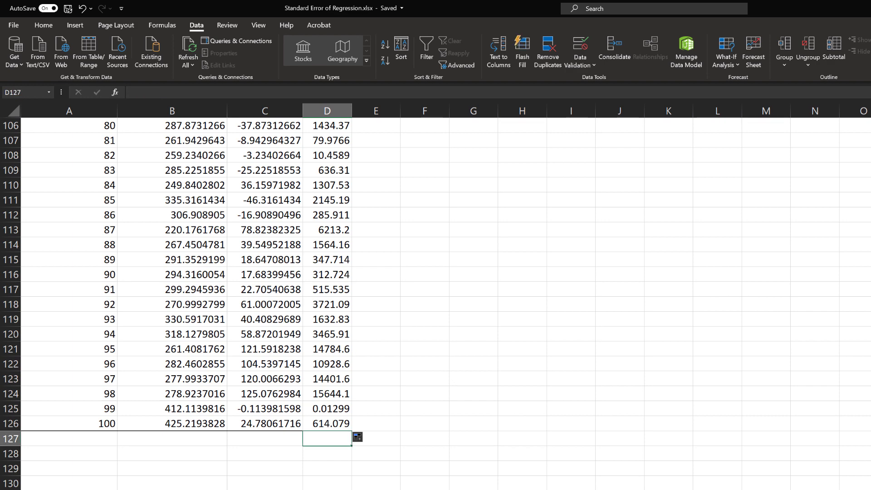
left_click(44, 25)
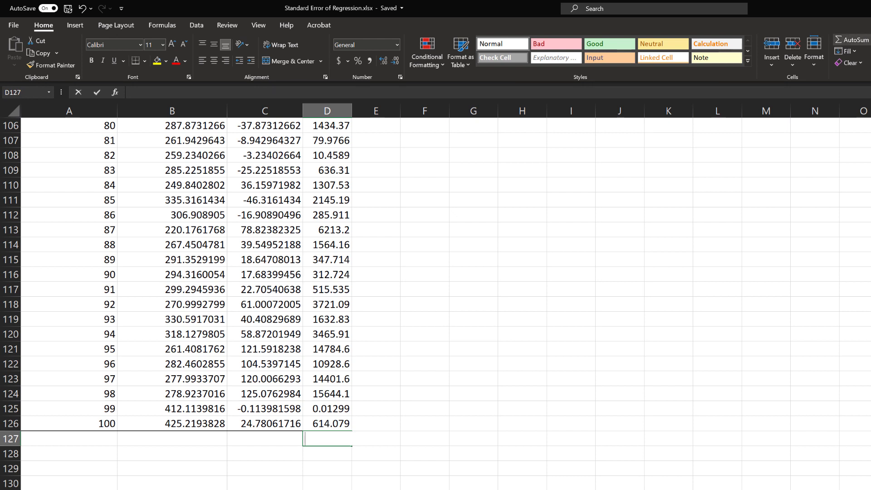
left_click(849, 40)
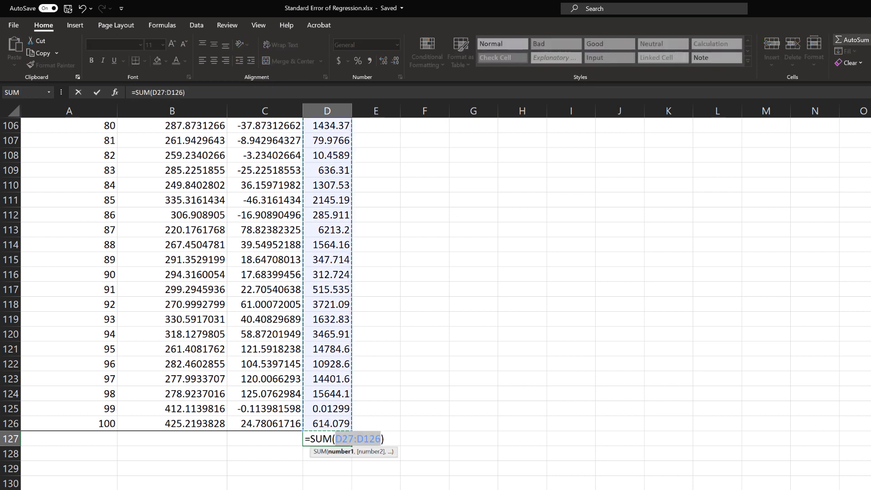
key("Return")
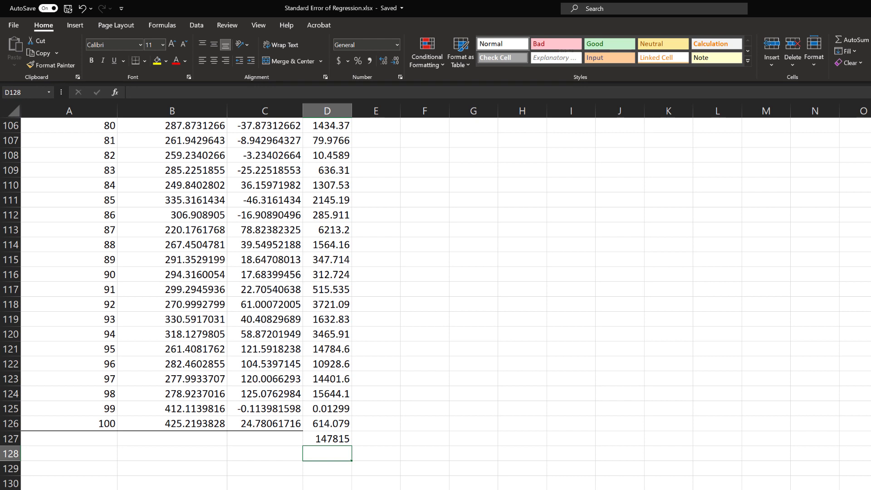
left_click(327, 438)
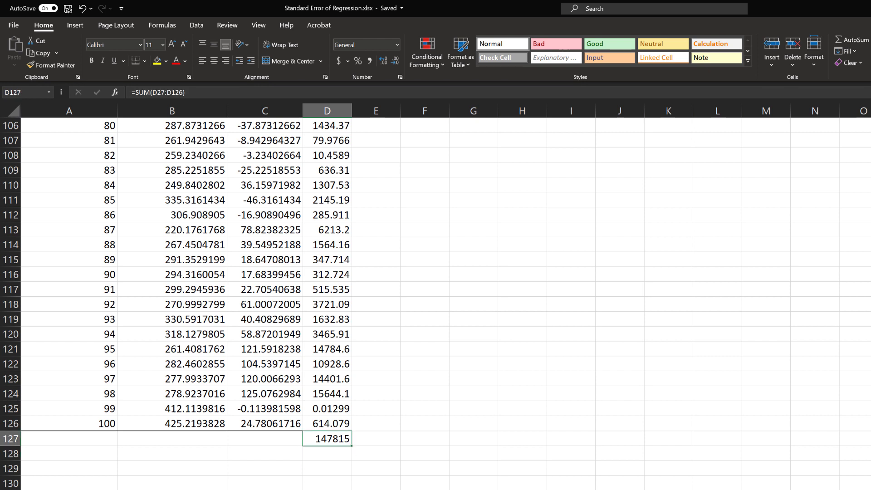
Enter the label SSE in cell E127 beside the sum, and the label Dfe in cell E128 below it.
left_click(376, 439)
type("SSE")
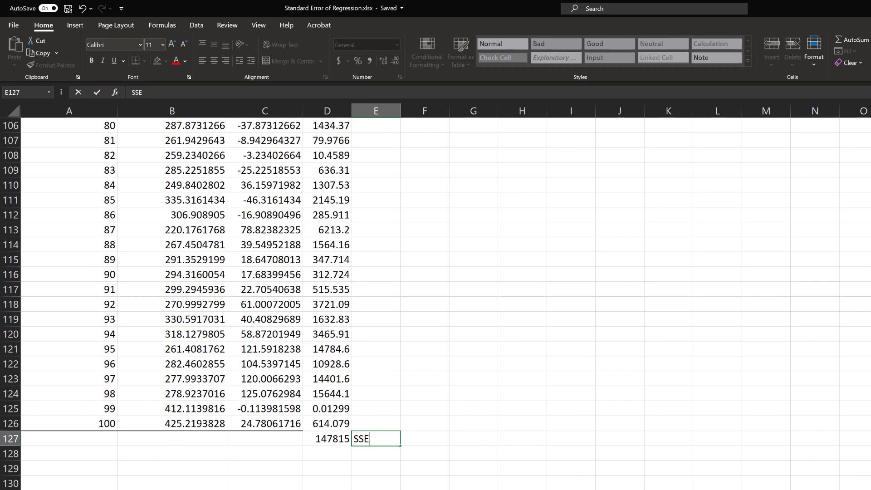
key("Return")
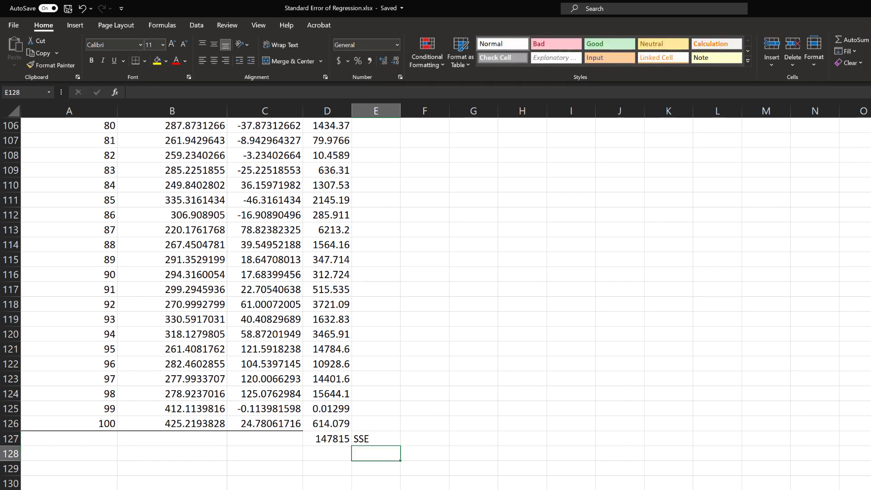
type("Dfe")
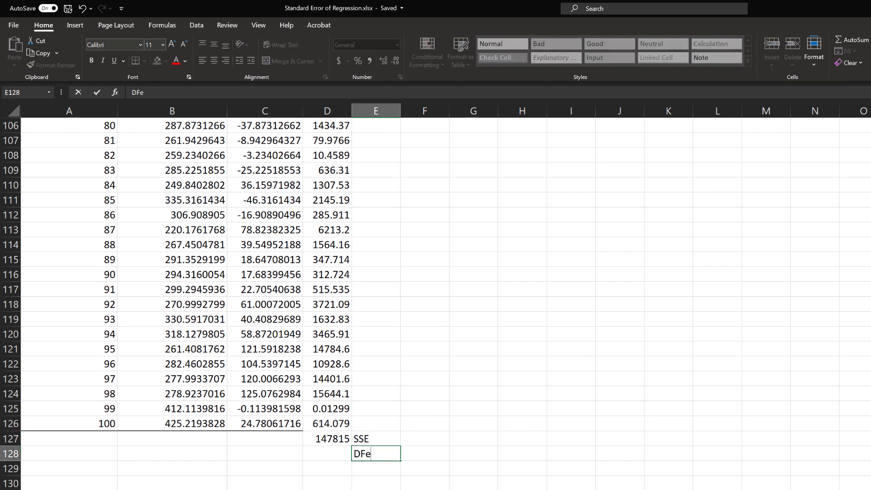
key("Return")
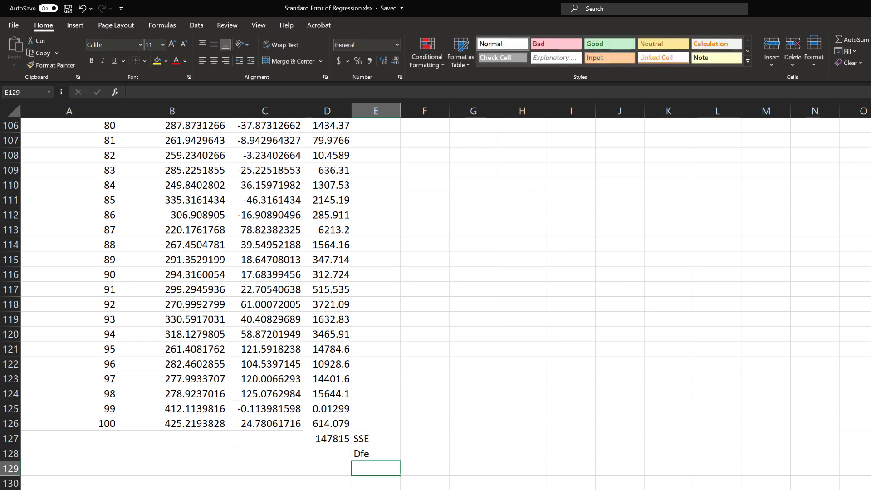
Look up the residual degrees of freedom in the ANOVA table and enter 96 in cell D128.
left_click(327, 453)
scroll(435, 304, "up", 20)
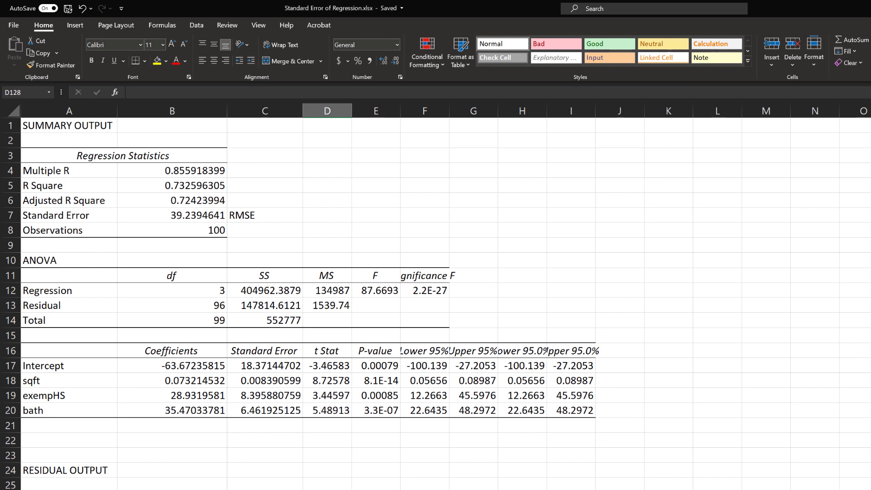
scroll(435, 300, "down", 20)
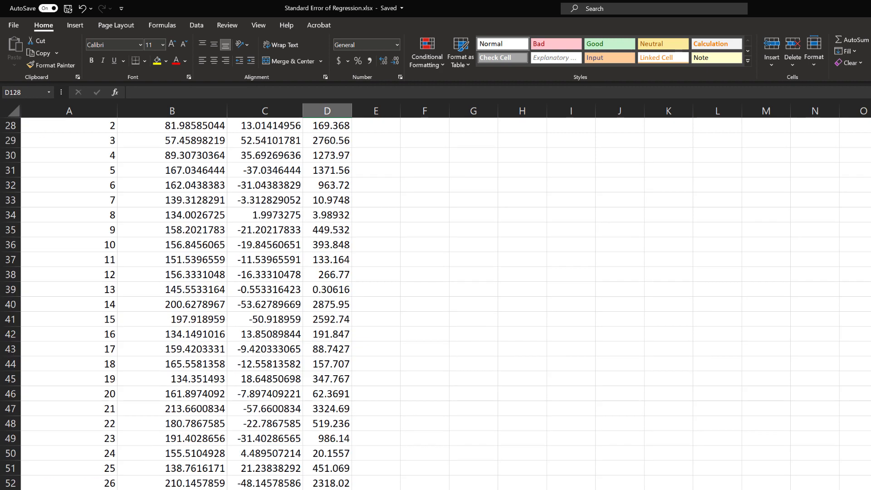
scroll(436, 300, "down", 6)
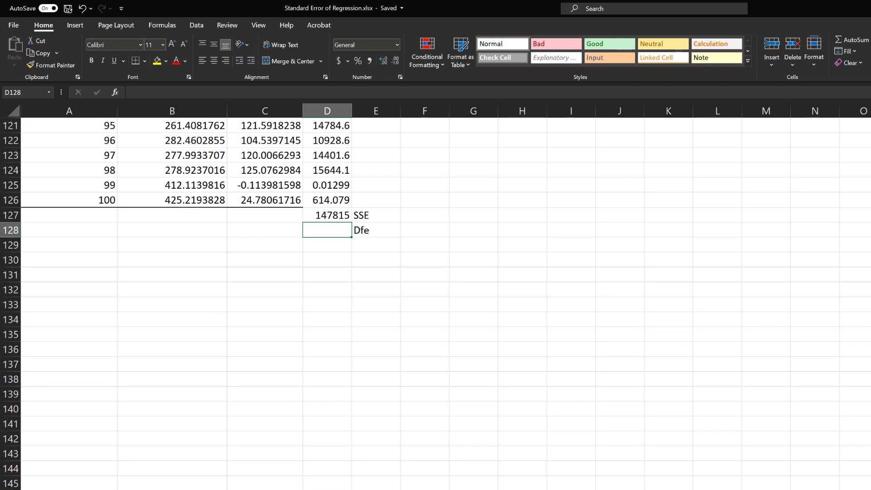
scroll(435, 299, "up", 4)
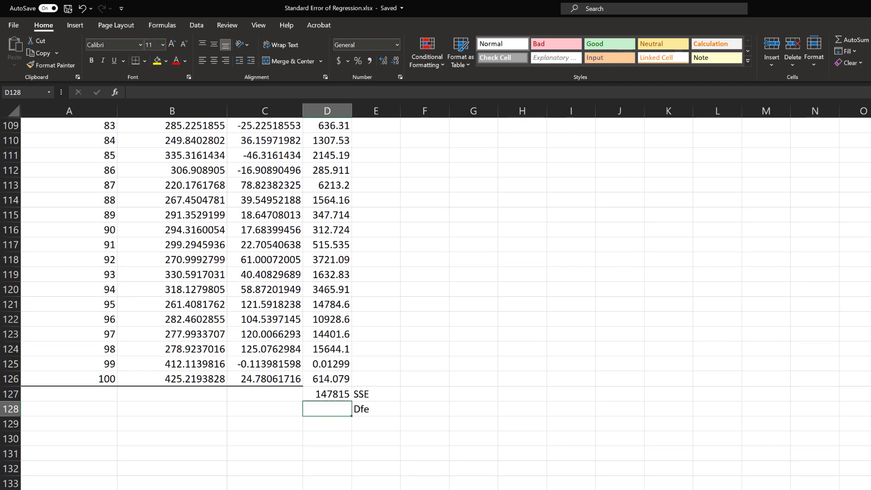
type("96")
key("Return")
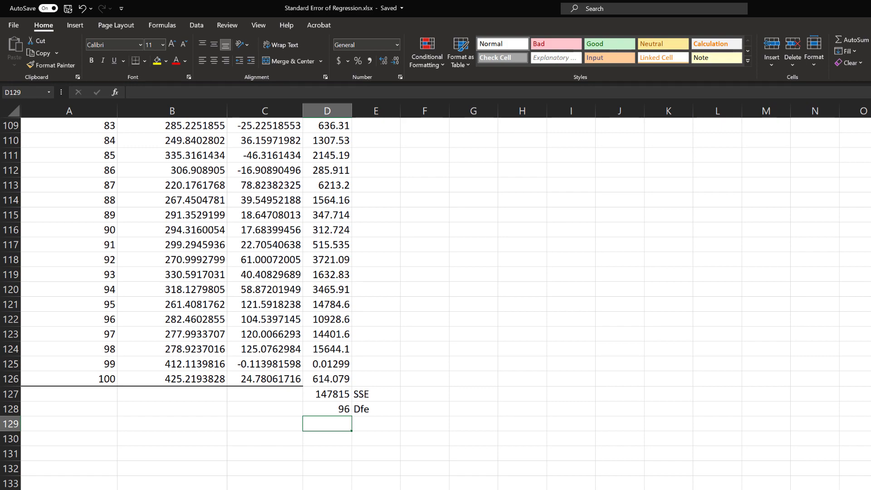
Divide the SSE by its degrees of freedom in cell F127 with the formula =D127/D128.
scroll(436, 300, "up", 5)
scroll(435, 300, "up", 1)
scroll(436, 300, "up", 3)
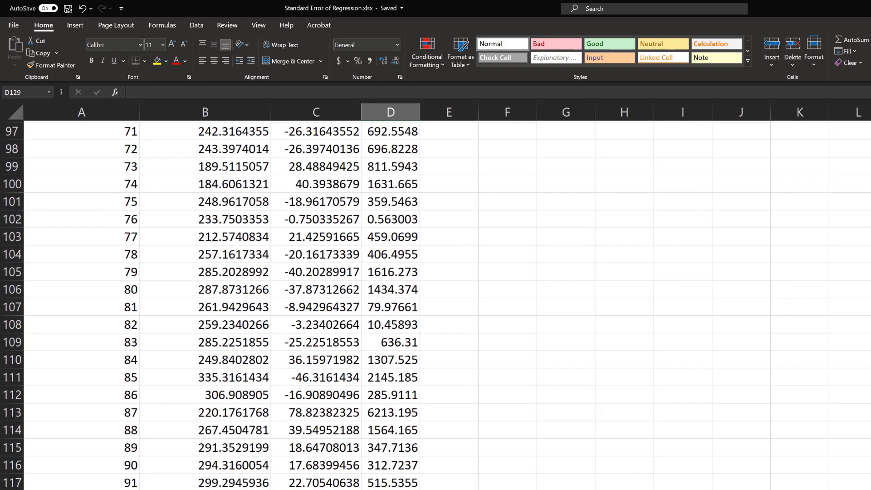
scroll(436, 299, "down", 4)
scroll(436, 300, "down", 2)
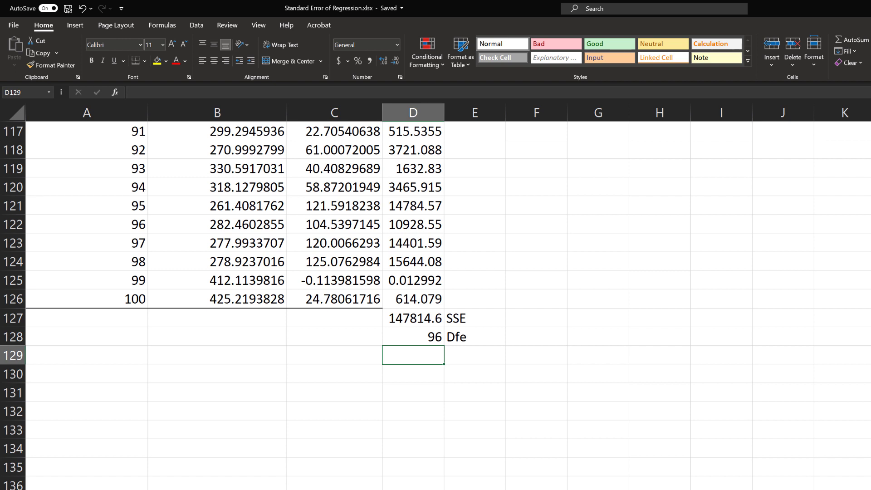
left_click(536, 318)
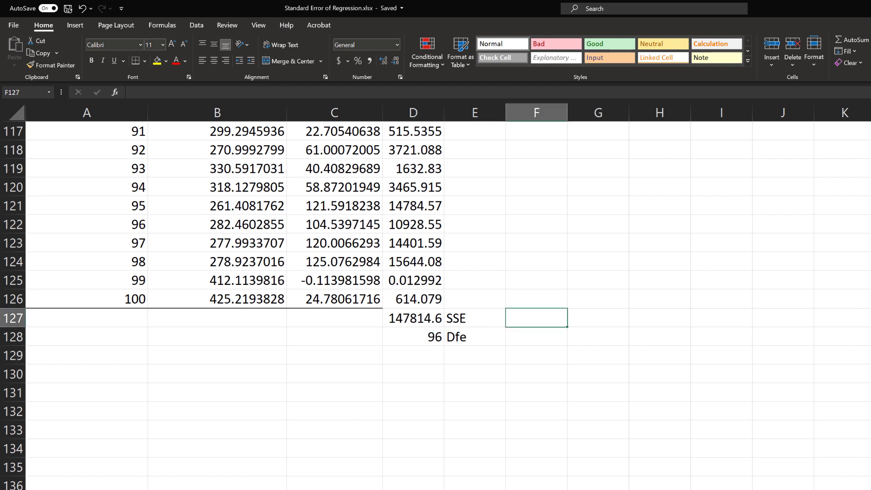
type("=")
key("Left")
key("Left")
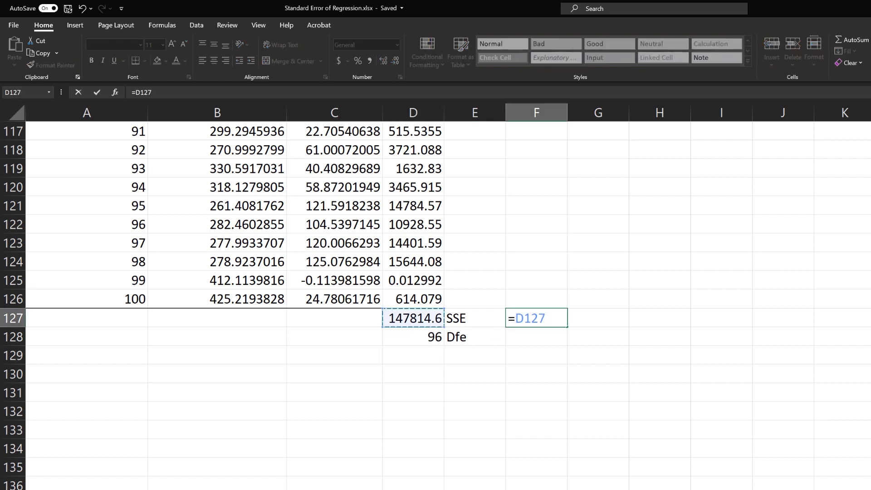
type("/")
left_click(413, 337)
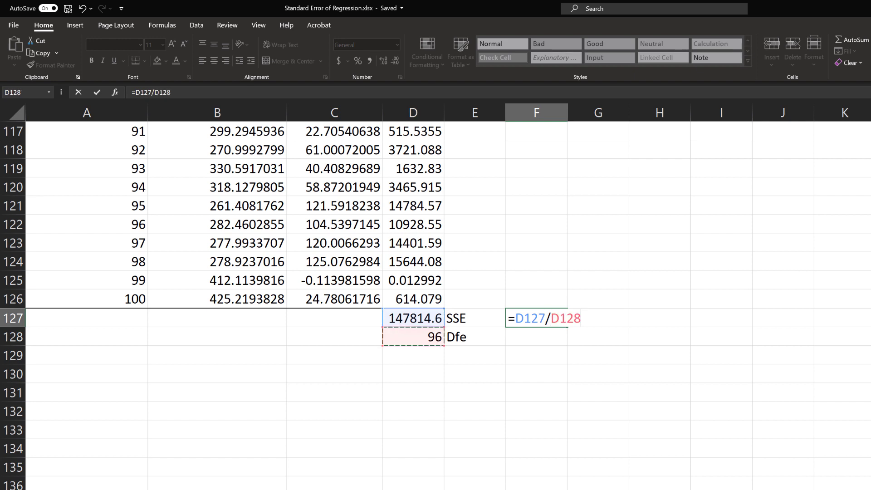
key("Return")
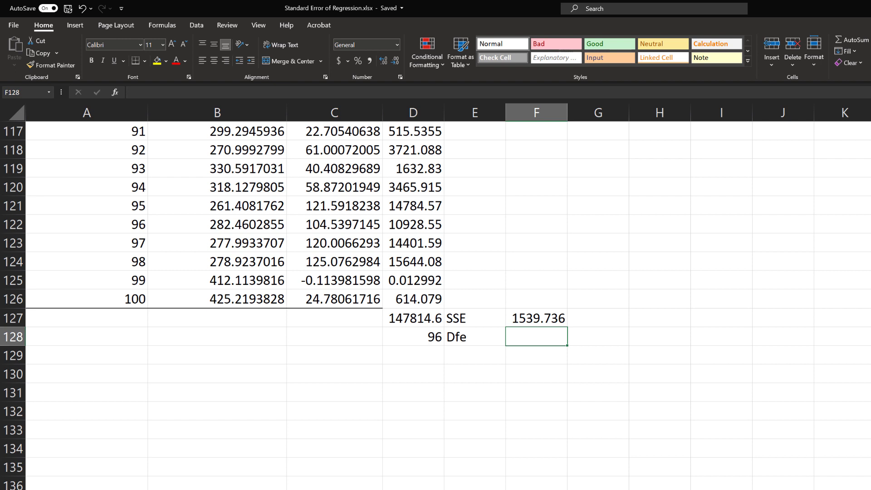
Compare F127 with the residual MS in the ANOVA table and change the row label in A13 to Residual (Error).
left_click(536, 318)
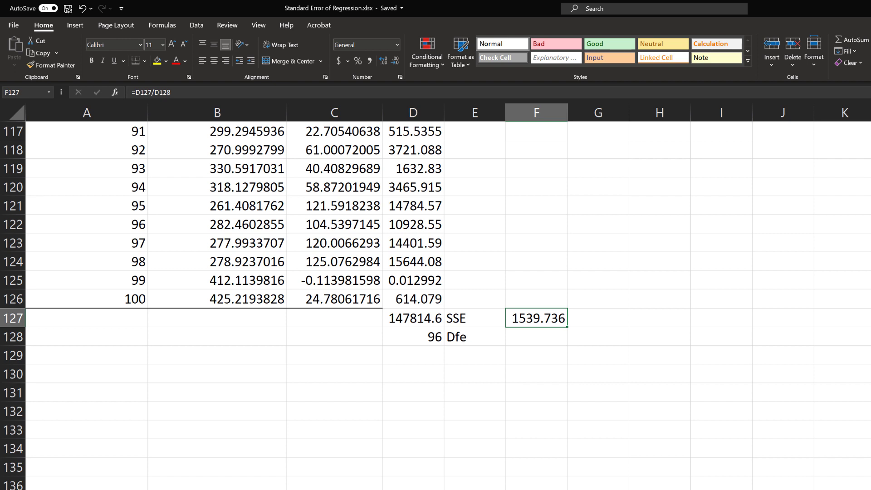
scroll(436, 304, "up", 20)
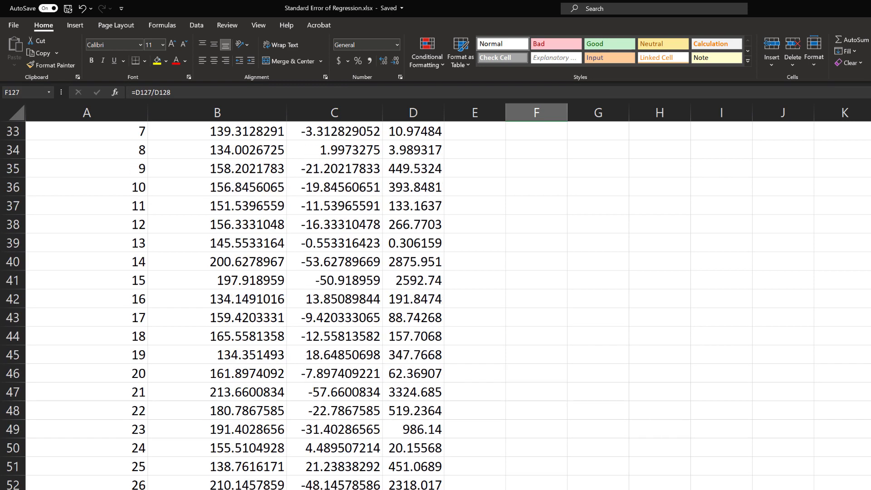
scroll(435, 304, "up", 10)
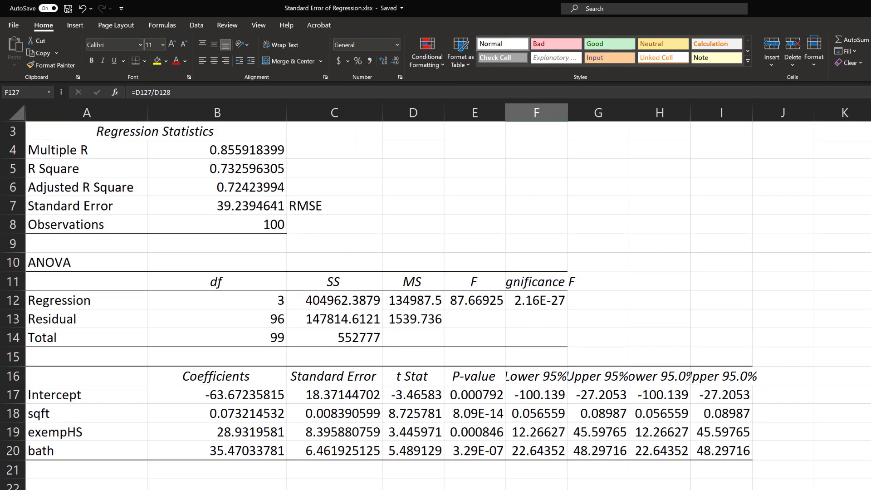
left_click(413, 319)
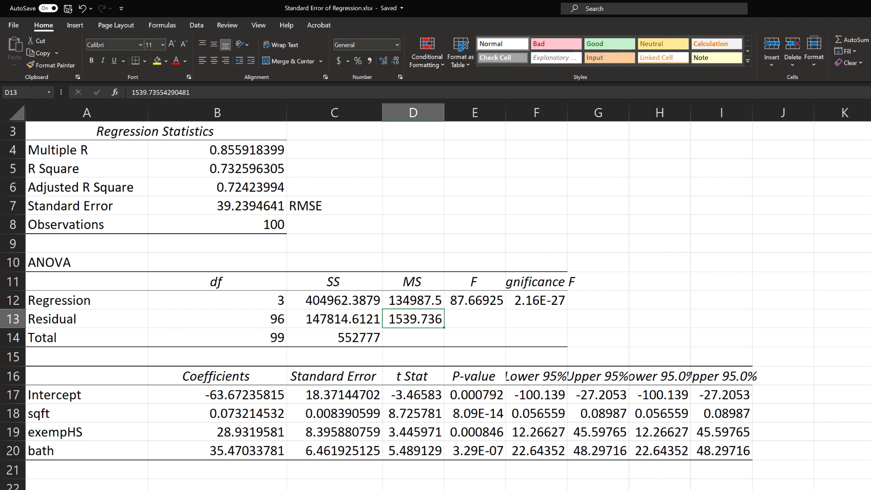
left_click(86, 319)
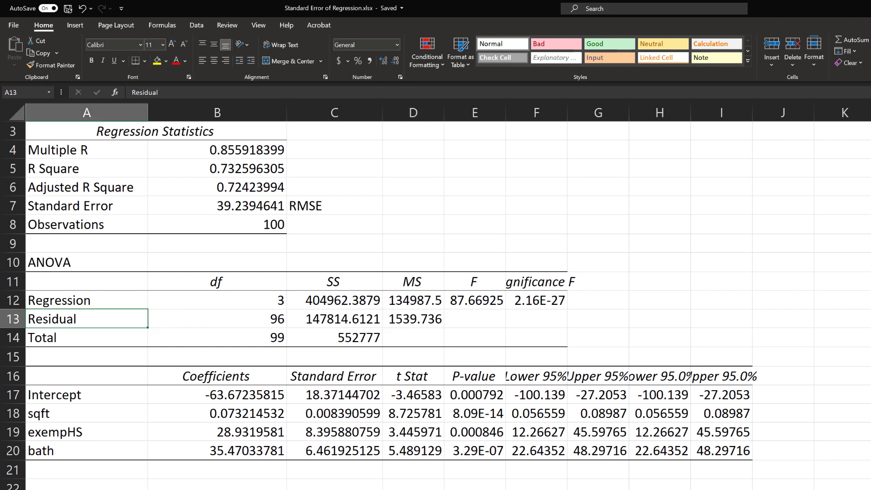
left_click(158, 92)
type("(Err")
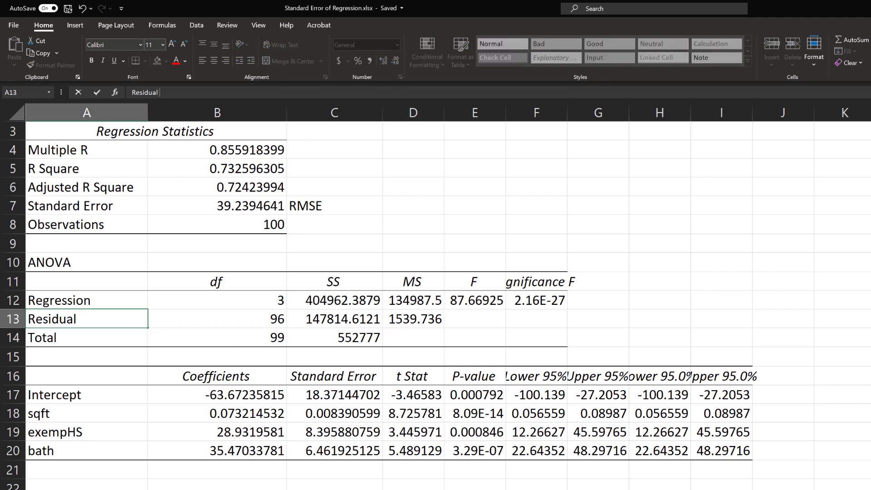
type("or)")
key("Return")
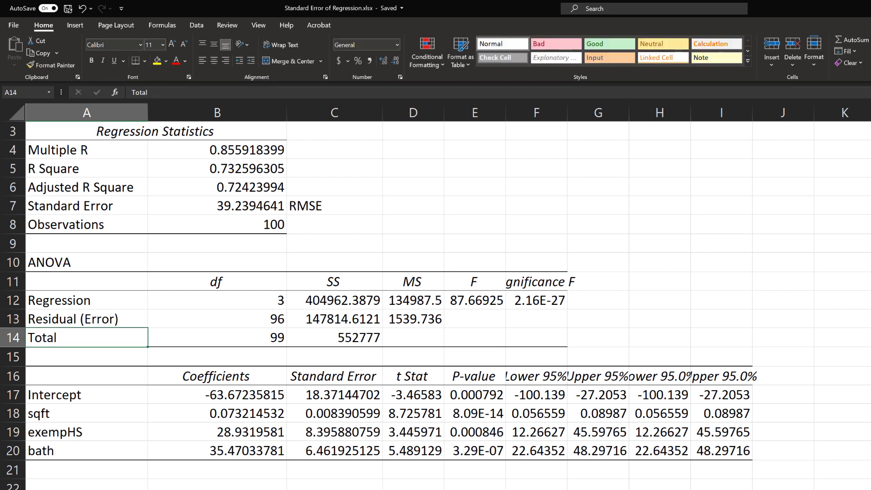
Take the square root of the mean squared error in cell G127 with the formula =SQRT(F127).
scroll(436, 300, "down", 20)
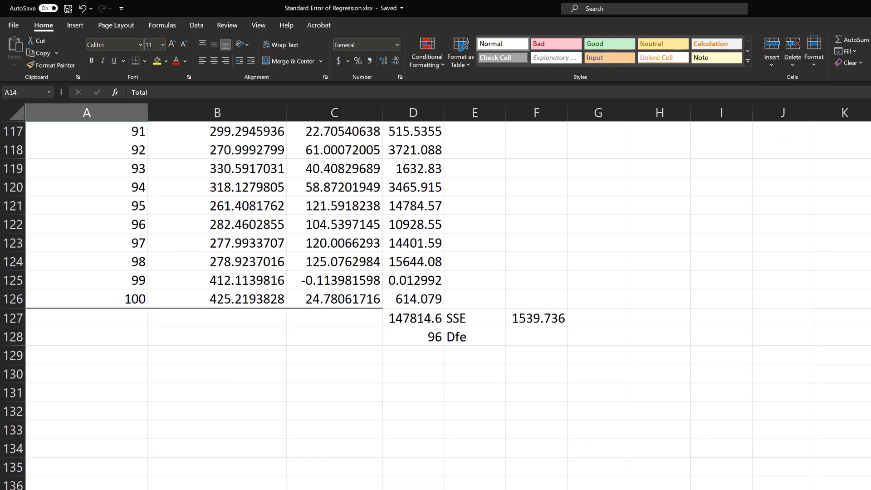
left_click(597, 318)
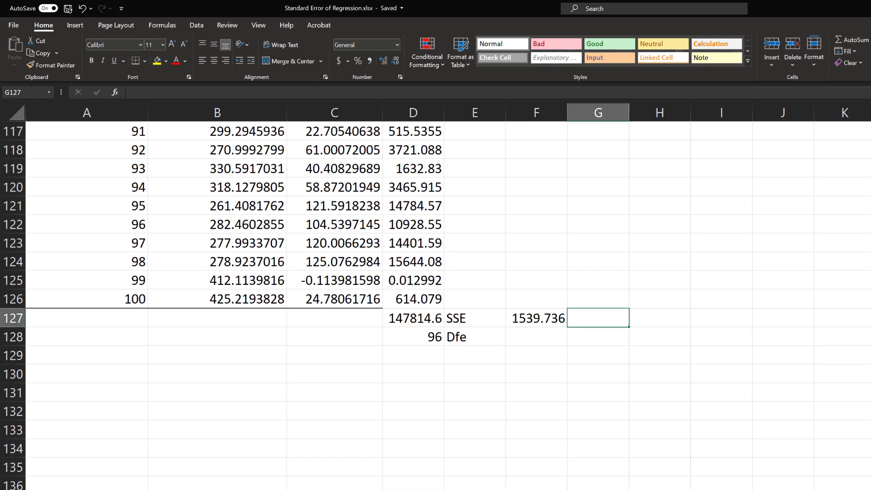
type("=sq")
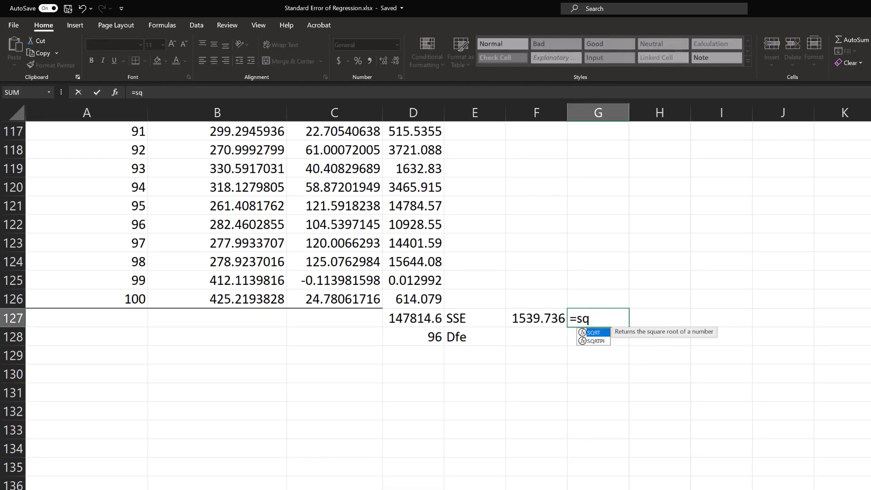
key("Tab")
key("Left")
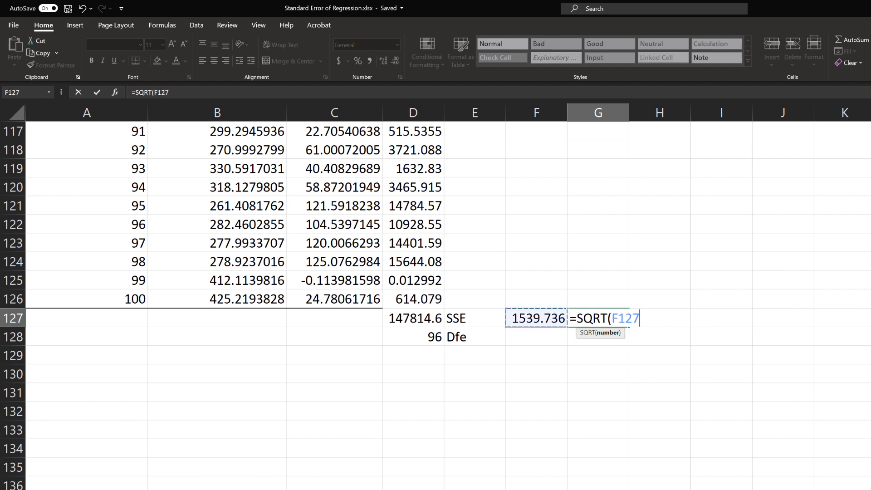
type(")")
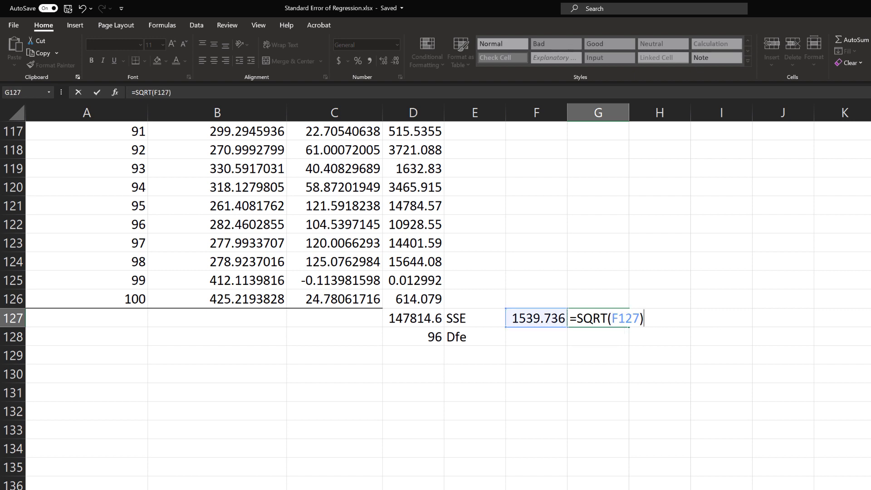
key("Return")
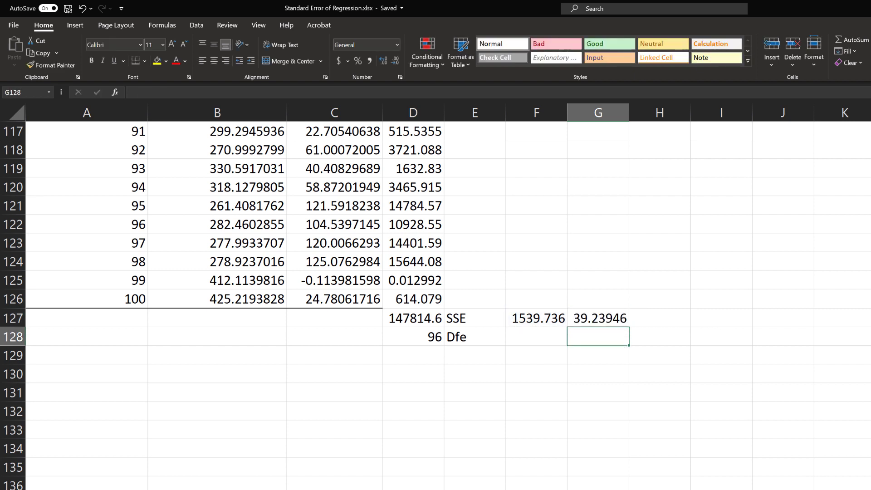
Label the mean squared error column MSE in cell F126 and its square root RMSE in cell G126.
left_click(536, 299)
type("MSE")
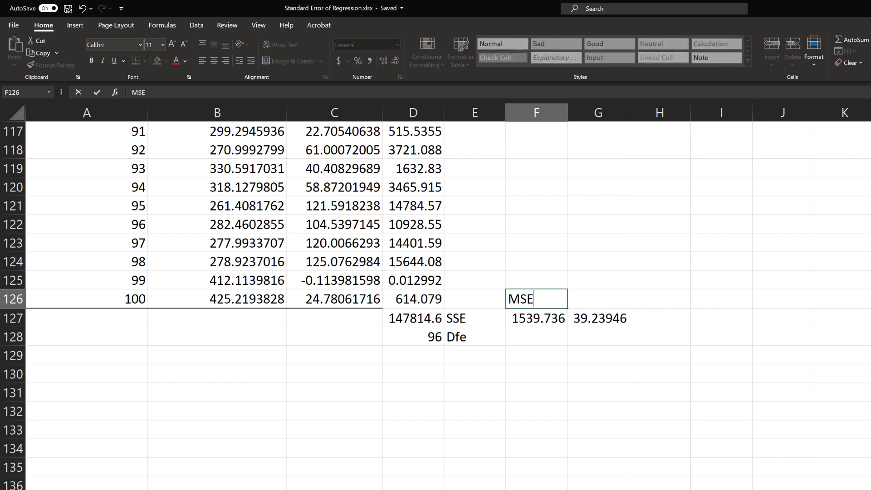
key("Tab")
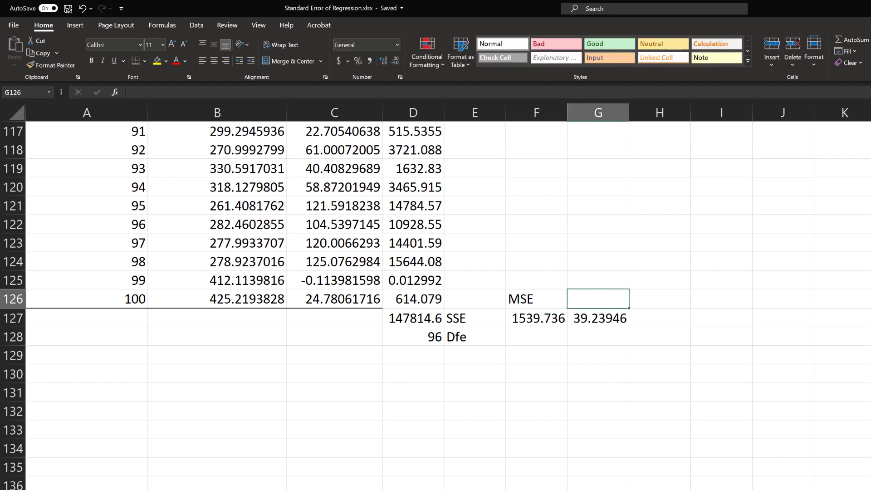
type("RMSE")
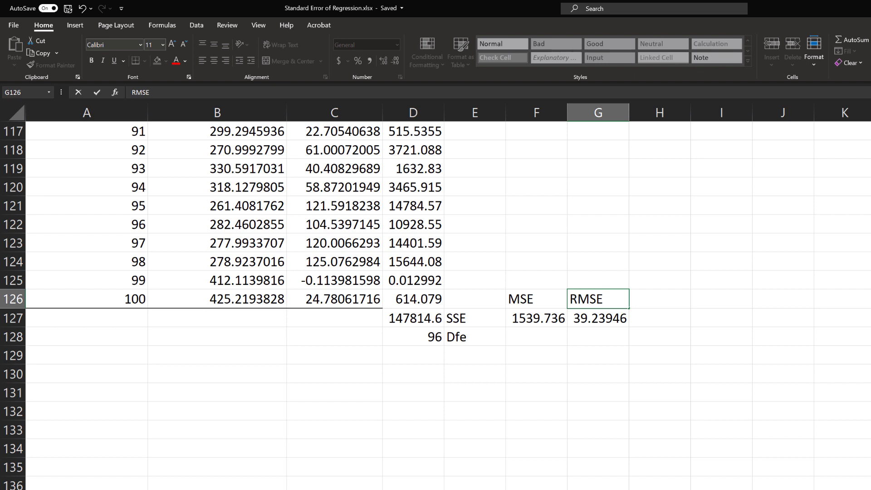
key("Return")
Compare the calculated RMSE in G127 with the Standard Error in row 7 of the regression statistics.
left_click(598, 318)
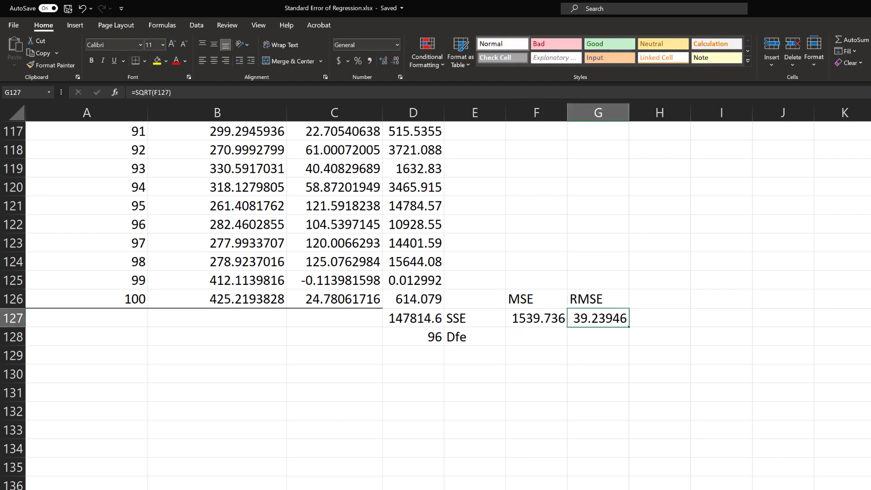
scroll(436, 304, "up", 20)
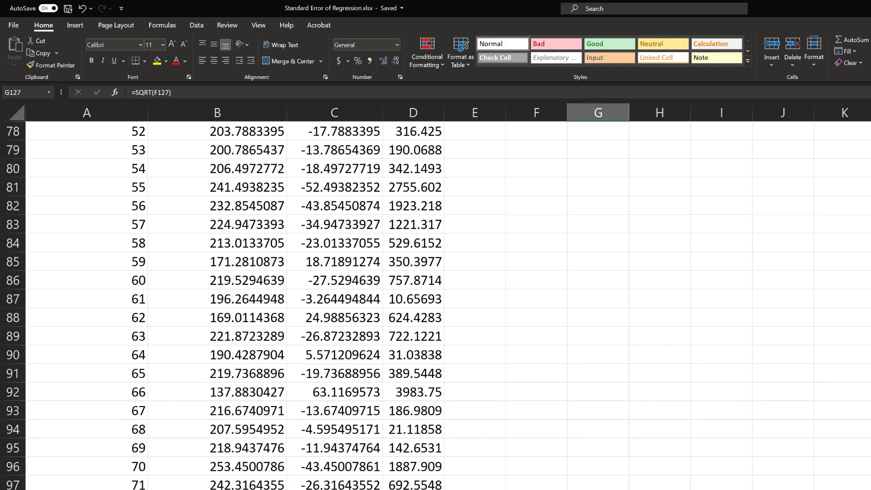
scroll(436, 304, "up", 17)
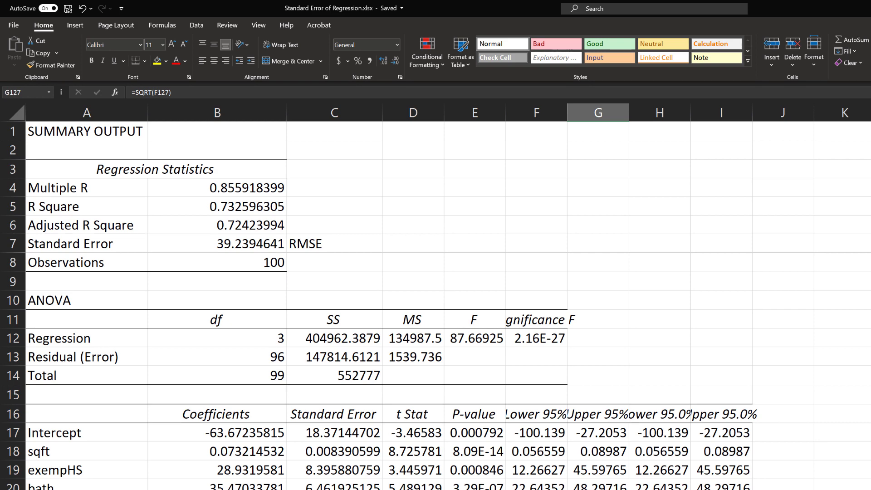
left_click_drag(87, 244, 217, 243)
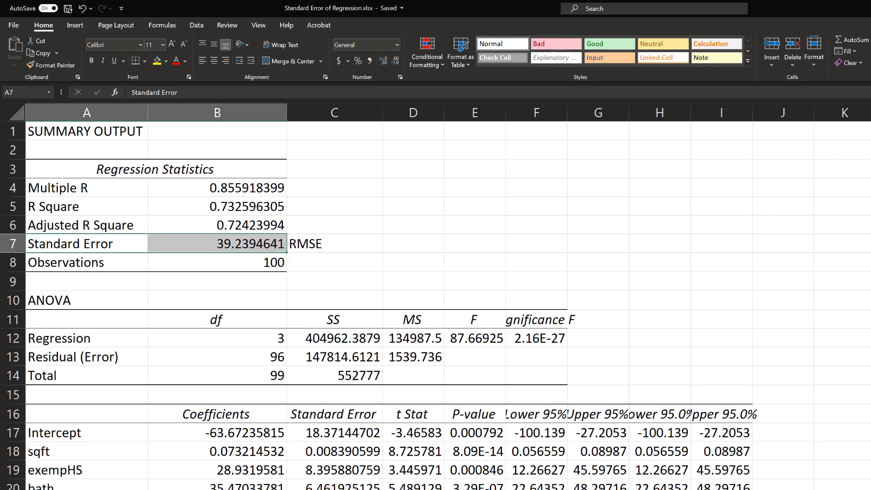
Review the residuals, the squared residuals in column D, the SSE sum in D127 and the error degrees of freedom in D128.
scroll(435, 304, "down", 5)
left_click(335, 412)
scroll(448, 306, "down", 2)
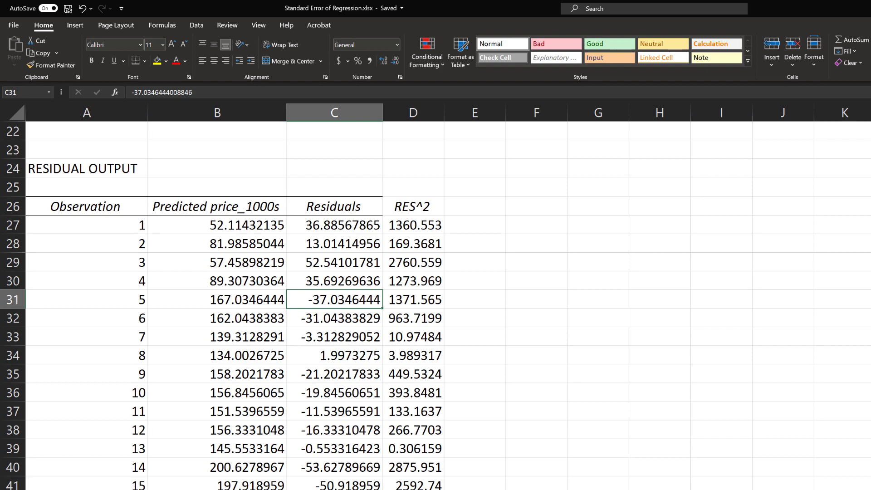
left_click(413, 225)
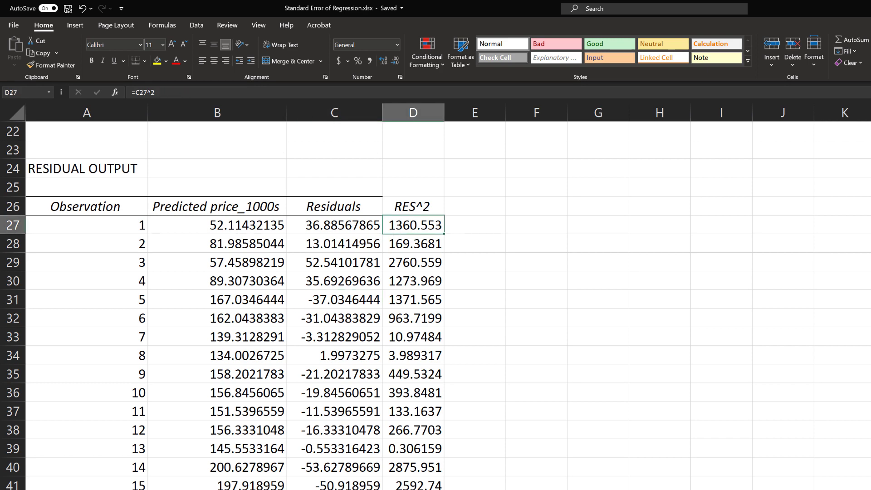
scroll(436, 304, "down", 19)
scroll(435, 304, "down", 10)
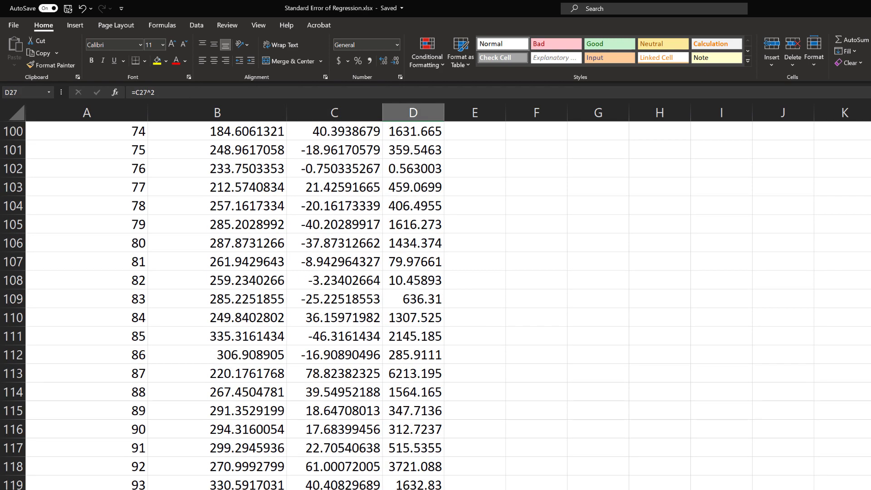
left_click(413, 467)
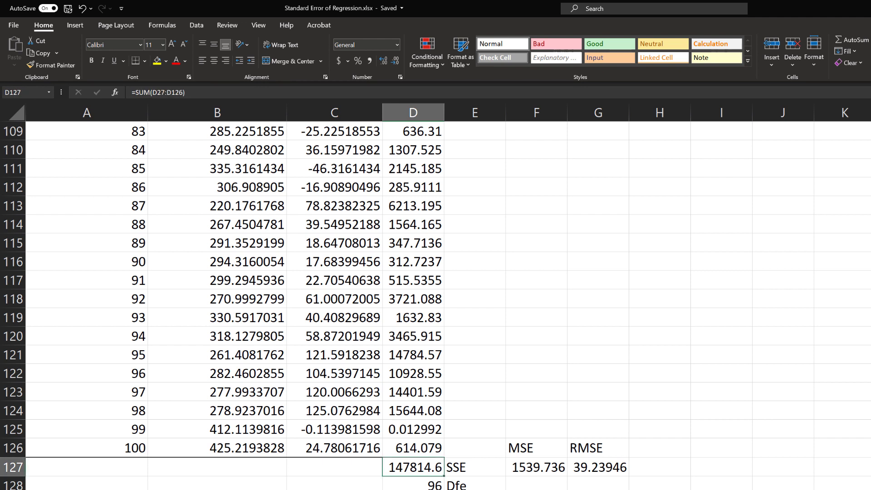
left_click(413, 485)
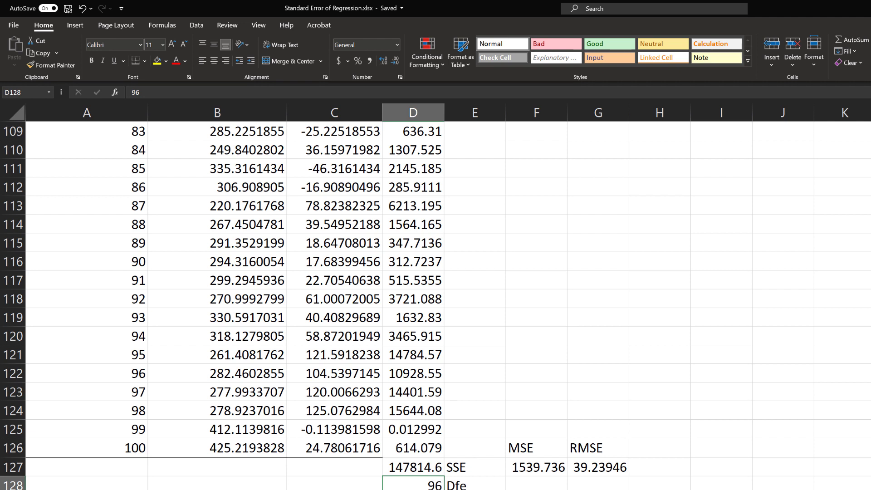
Check the error degrees of freedom in D128 against the predictors sqft, exempHS and bath in the coefficients table.
scroll(436, 300, "up", 20)
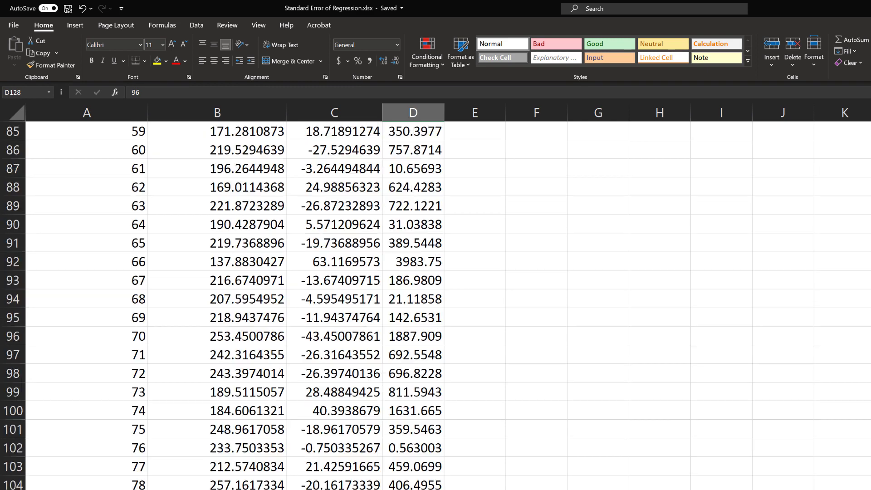
scroll(435, 300, "up", 6)
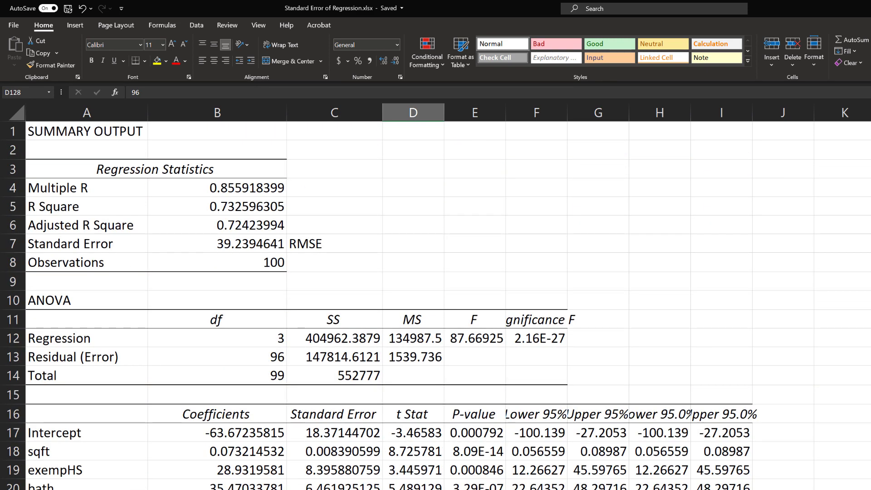
left_click_drag(86, 451, 87, 486)
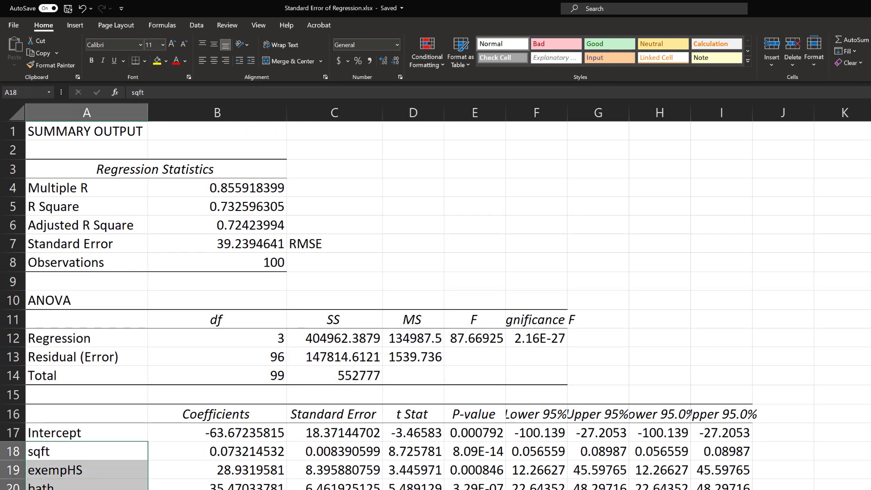
scroll(436, 305, "down", 1)
scroll(435, 300, "down", 20)
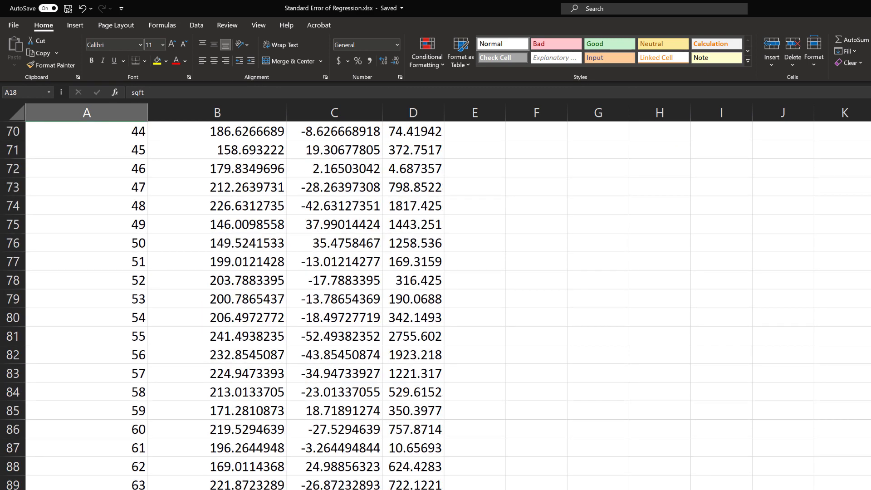
scroll(435, 299, "down", 4)
left_click(413, 374)
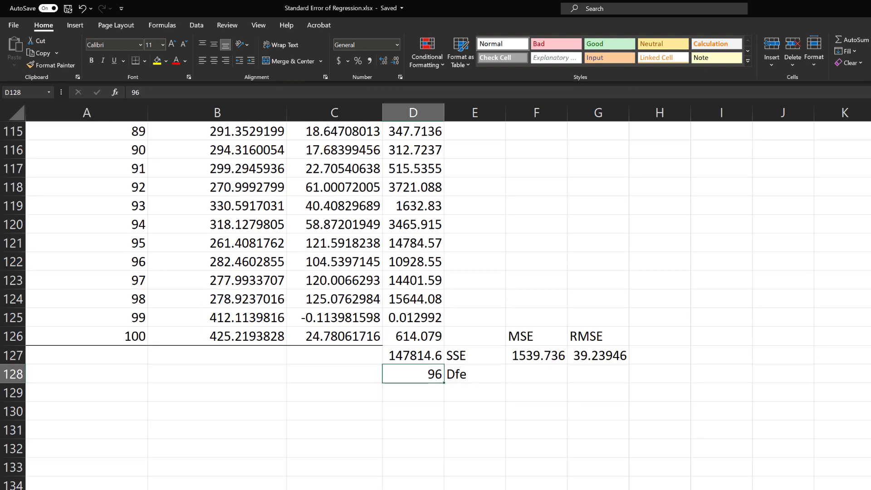
Review the MSE formula in F127 and the RMSE formula in G127, and compare the result with the Standard Error in B7.
left_click(536, 356)
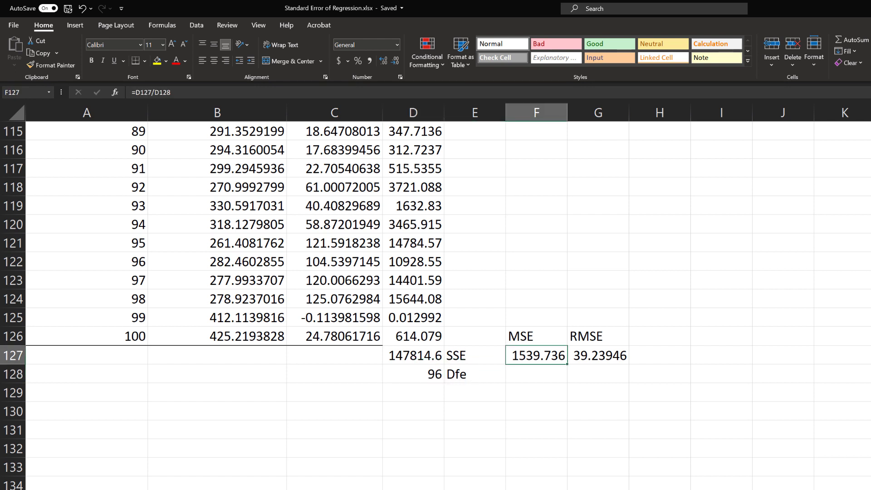
left_click(598, 356)
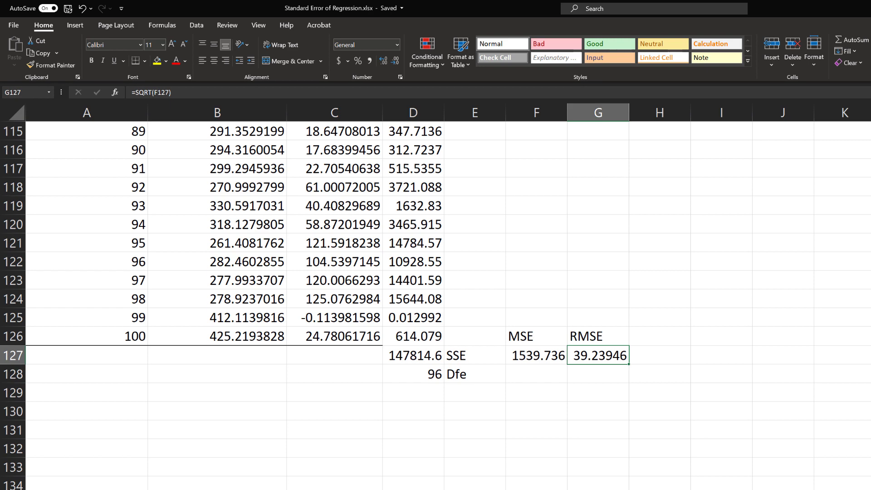
scroll(436, 295, "up", 20)
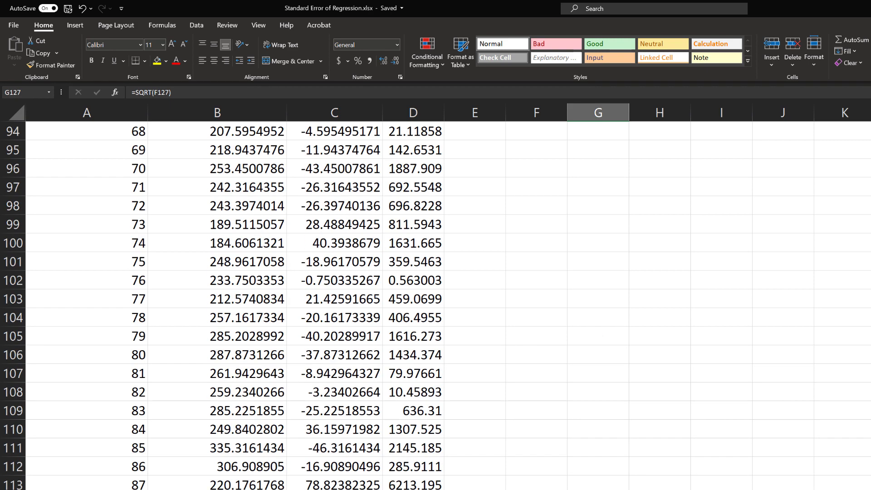
scroll(436, 295, "up", 2)
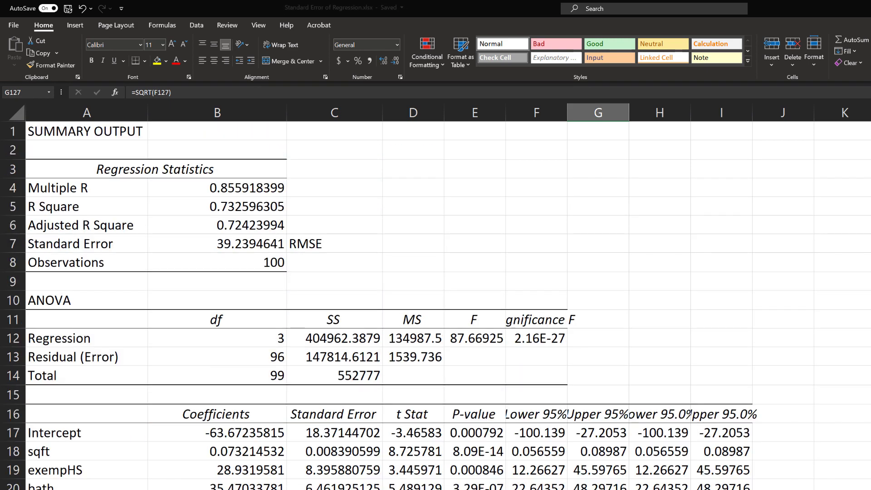
left_click(217, 243)
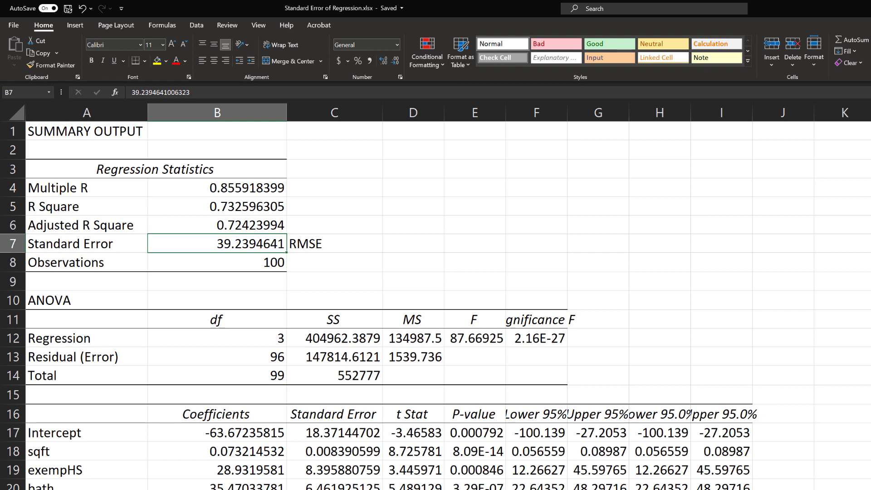
Inspect the lowest and highest house prices in the price_1000s column of the data sheet, then return to the regression output.
key("ctrl+Page_Down")
scroll(436, 303, "up", 11)
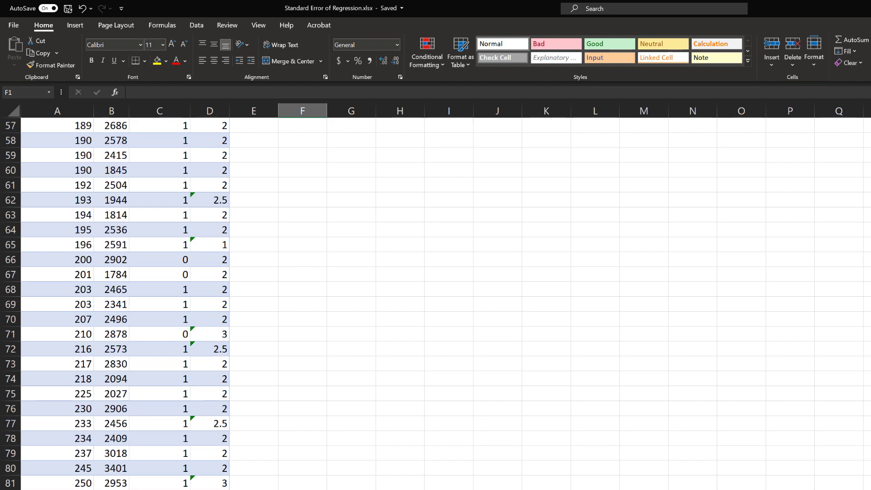
scroll(435, 300, "up", 10)
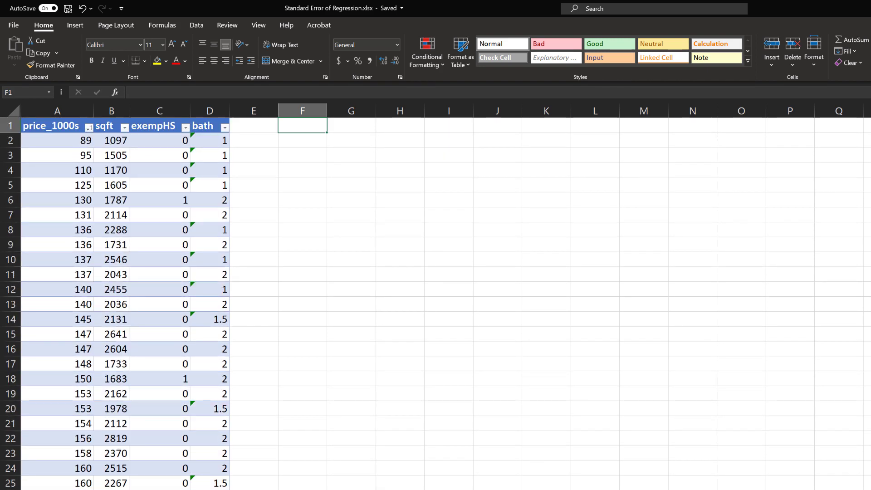
left_click(57, 140)
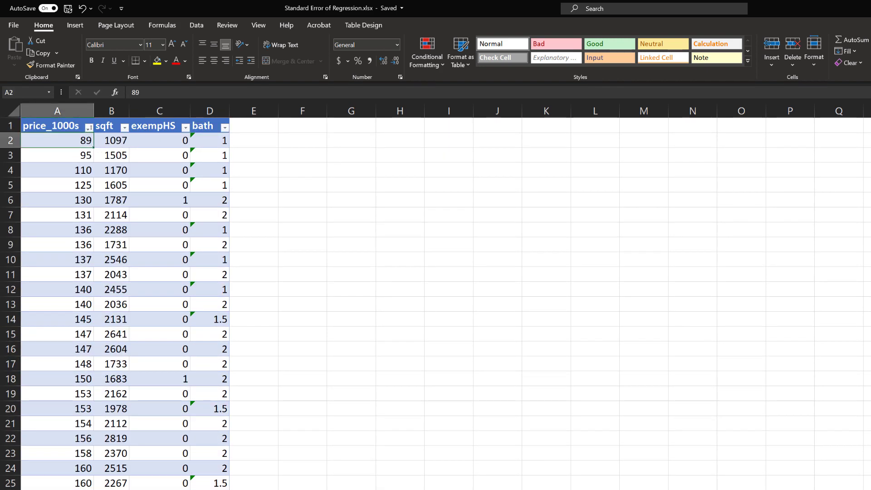
scroll(435, 300, "down", 20)
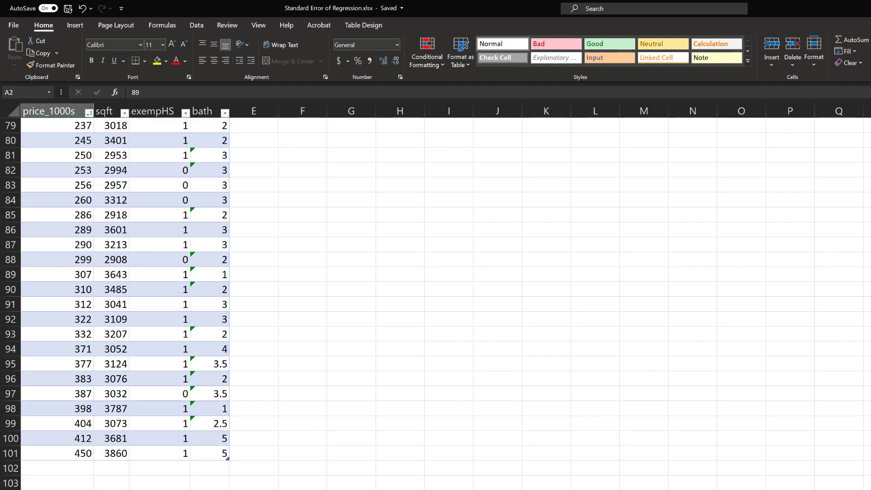
left_click(56, 453)
scroll(436, 300, "up", 14)
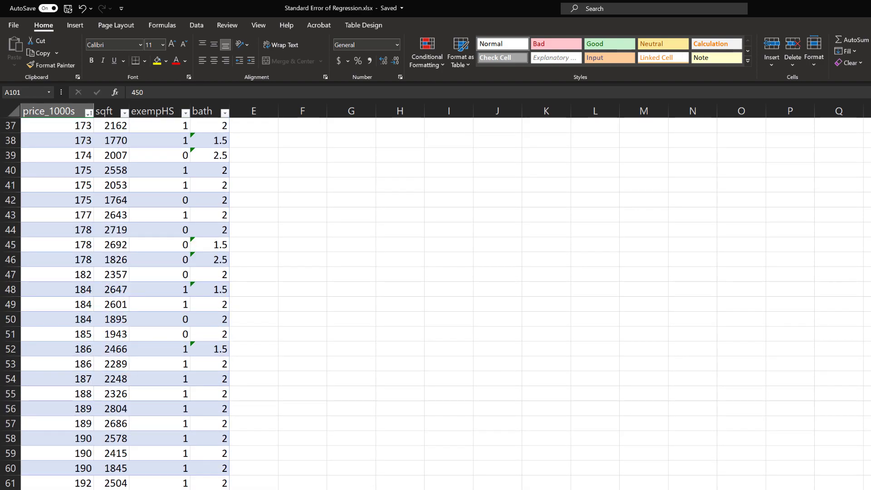
key("ctrl+Page_Up")
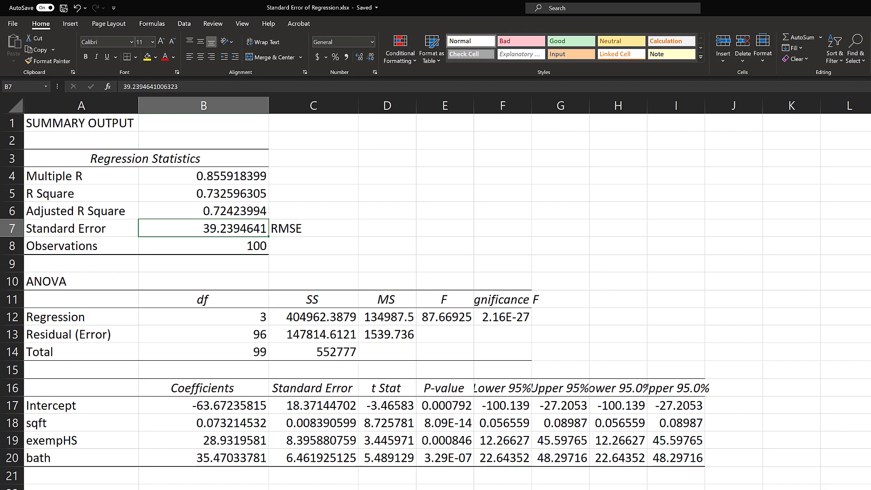